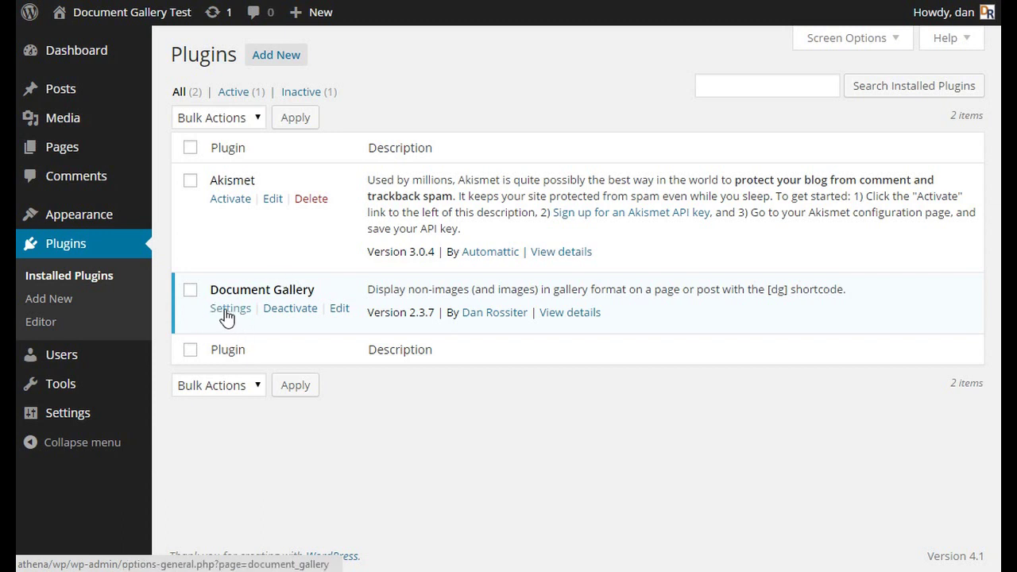
# Open the Document Gallery plugin's settings and look through the default shortcode options.
pyautogui.moveTo(111, 418)
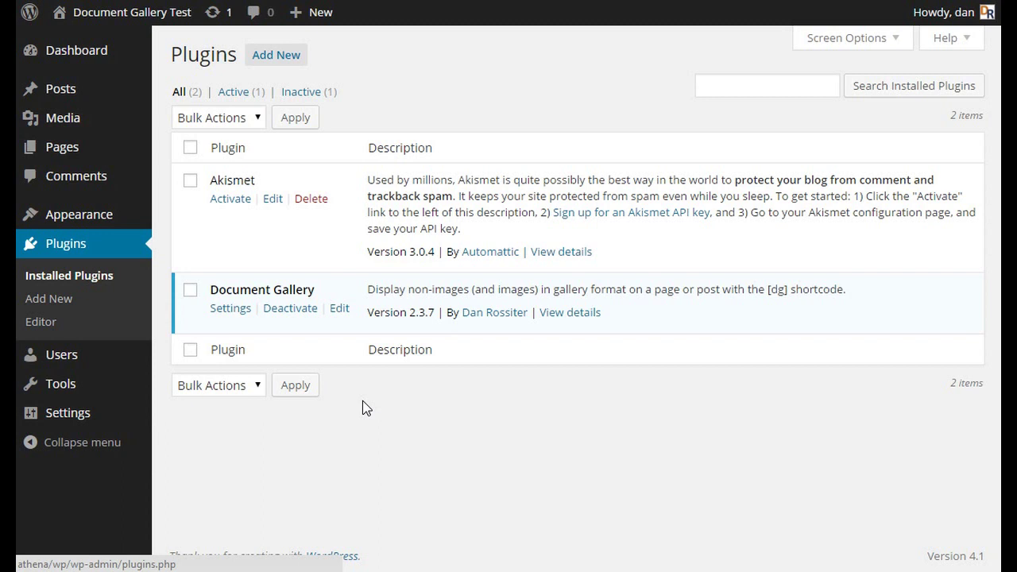
pyautogui.click(229, 309)
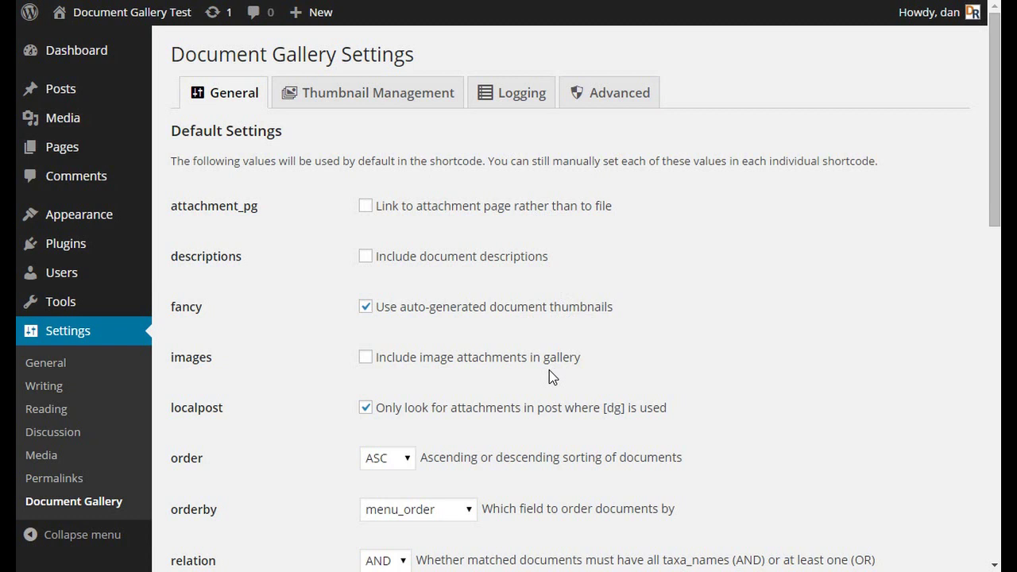
pyautogui.middleClick(528, 276)
pyautogui.middleClick(530, 276)
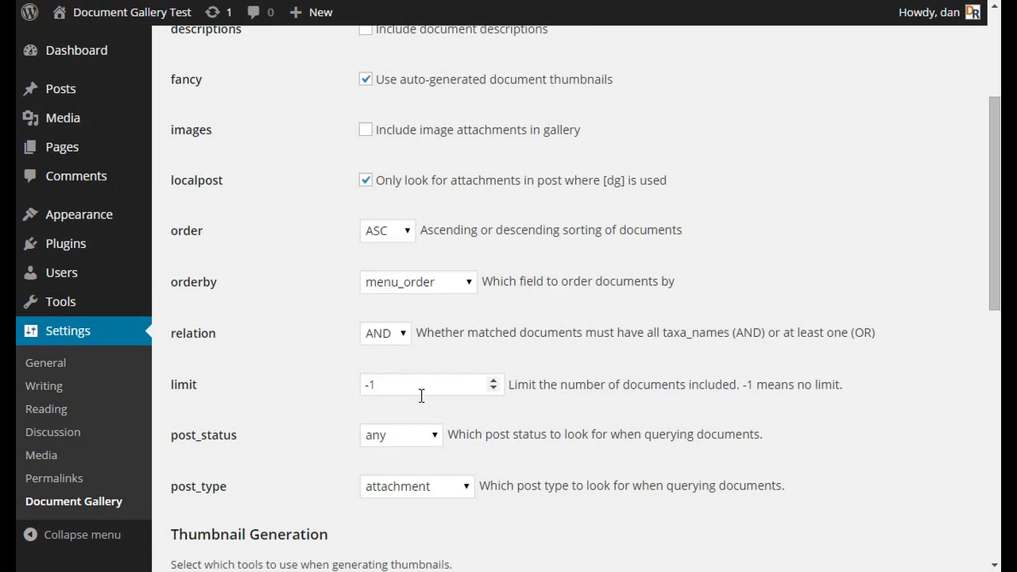
pyautogui.middleClick(575, 324)
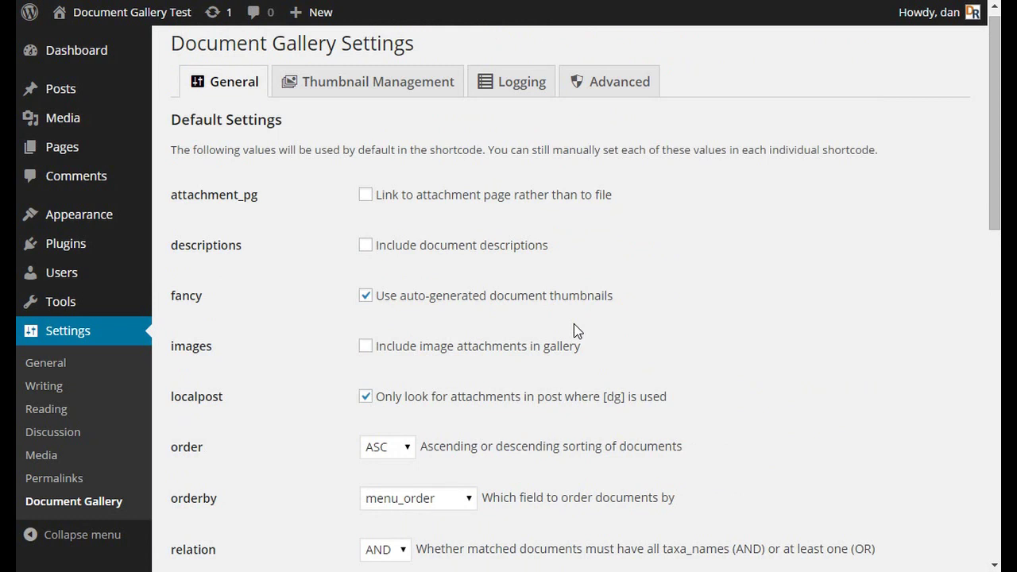
# Keep auto-generated document thumbnails on and enable including image attachments in the gallery by default.
pyautogui.click(365, 302)
pyautogui.click(366, 296)
pyautogui.click(366, 347)
# Review the sorting and query defaults, the thumbnail generation tools, the maximum thumbnail dimensions and the custom CSS section.
pyautogui.scroll(-3, 345, 356)
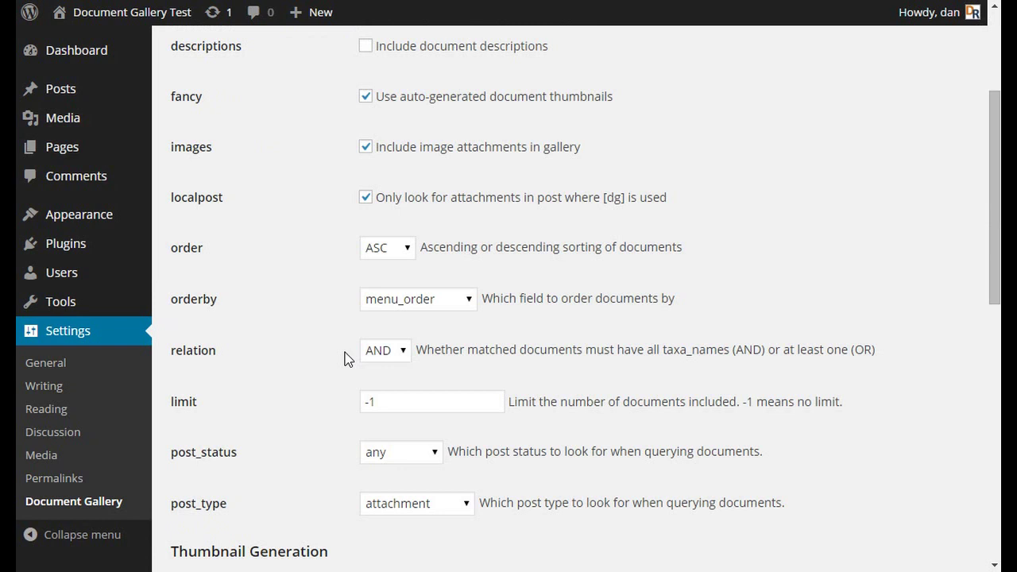
pyautogui.middleClick(344, 352)
pyautogui.middleClick(344, 352)
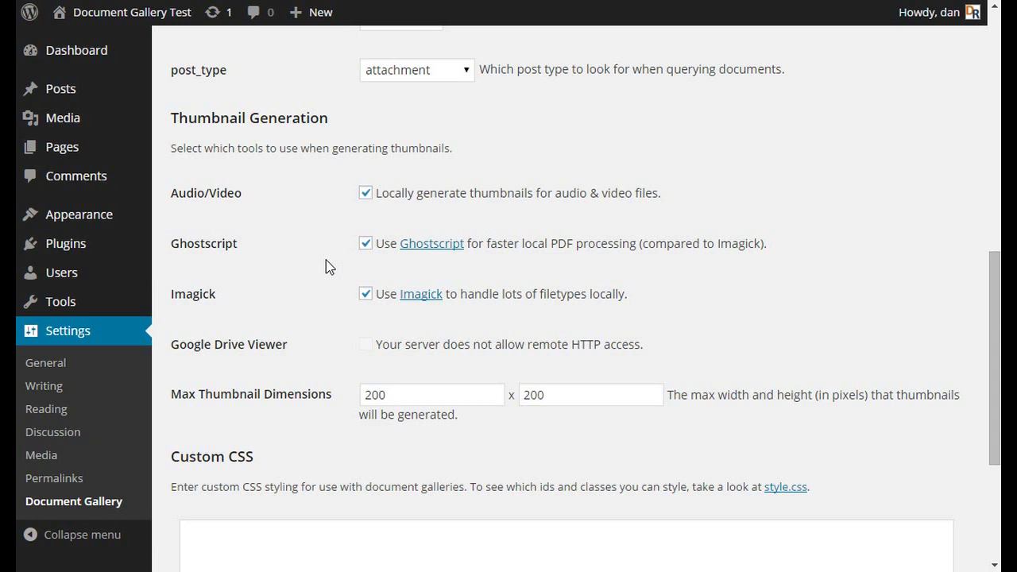
pyautogui.scroll(-2, 330, 267)
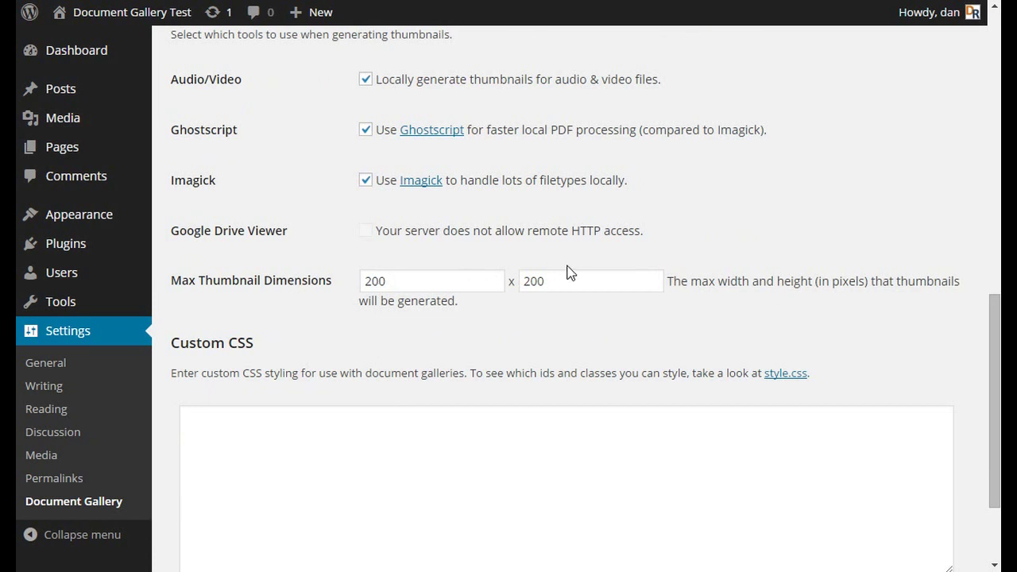
pyautogui.scroll(-2, 418, 338)
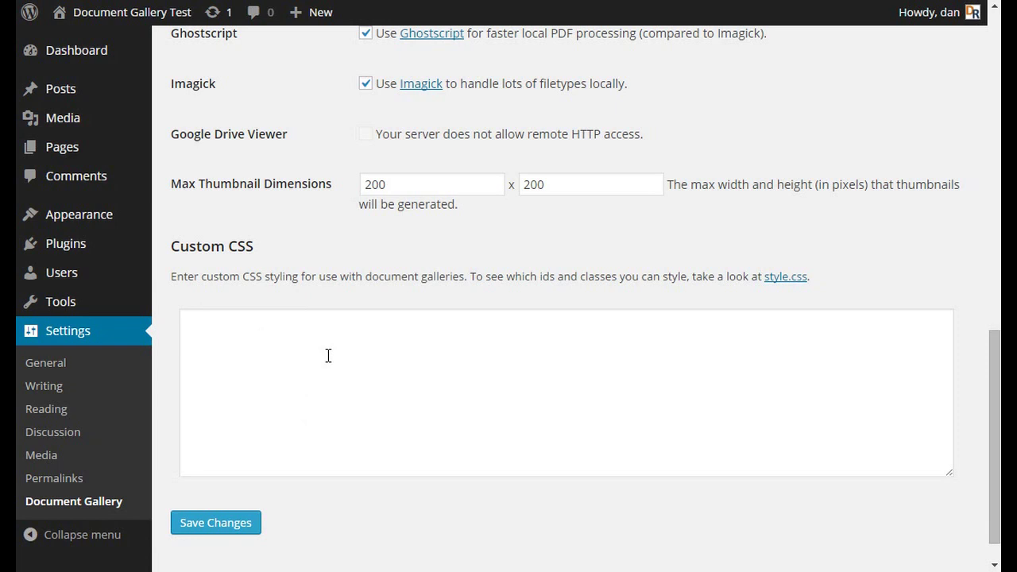
# View the plugin's style.css, highlight the document icon image's max-width and max-height rules, and return to the settings.
pyautogui.click(786, 278)
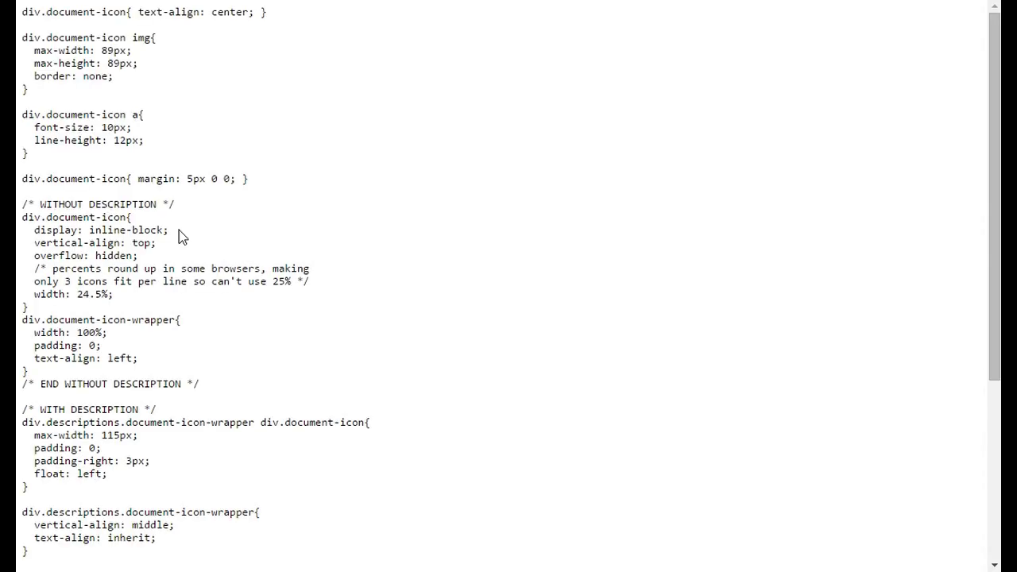
pyautogui.moveTo(133, 63); pyautogui.dragTo(96, 50)
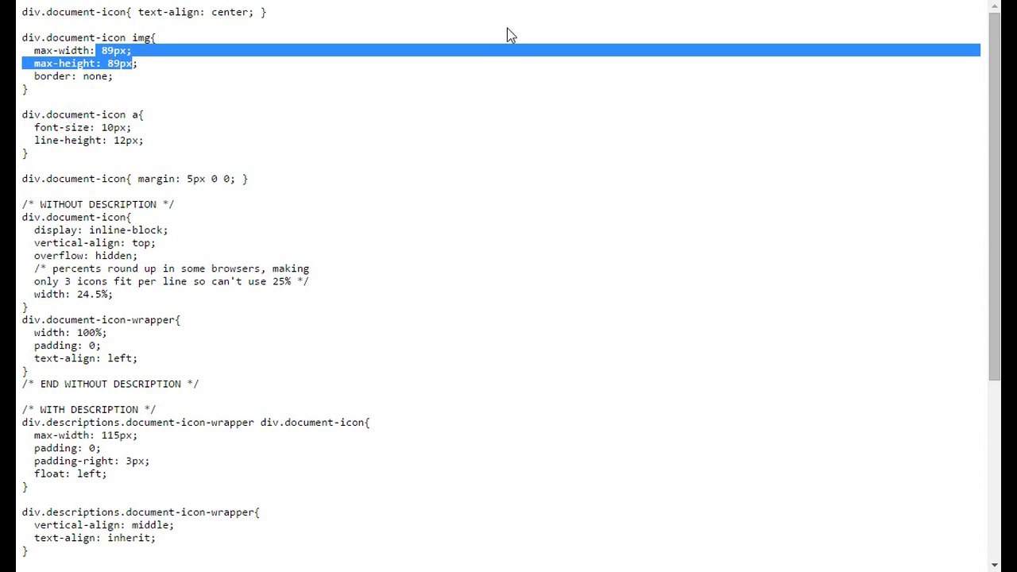
pyautogui.hotkey('alt', 'Left')
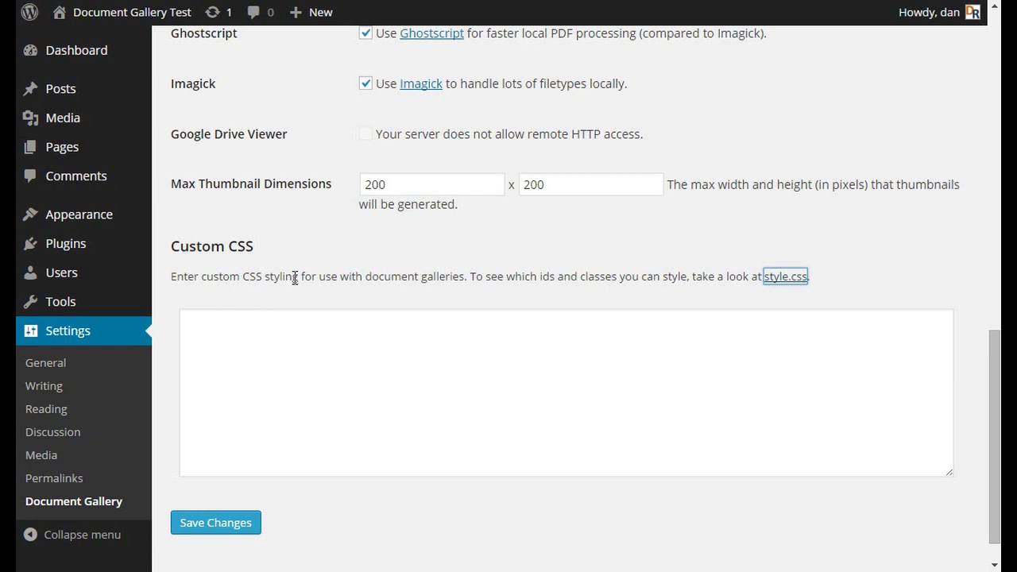
# Examine the Document Gallery log entries about thumbnail generators, thumbnail attempts and shortcode generation times.
pyautogui.scroll(13, 295, 277)
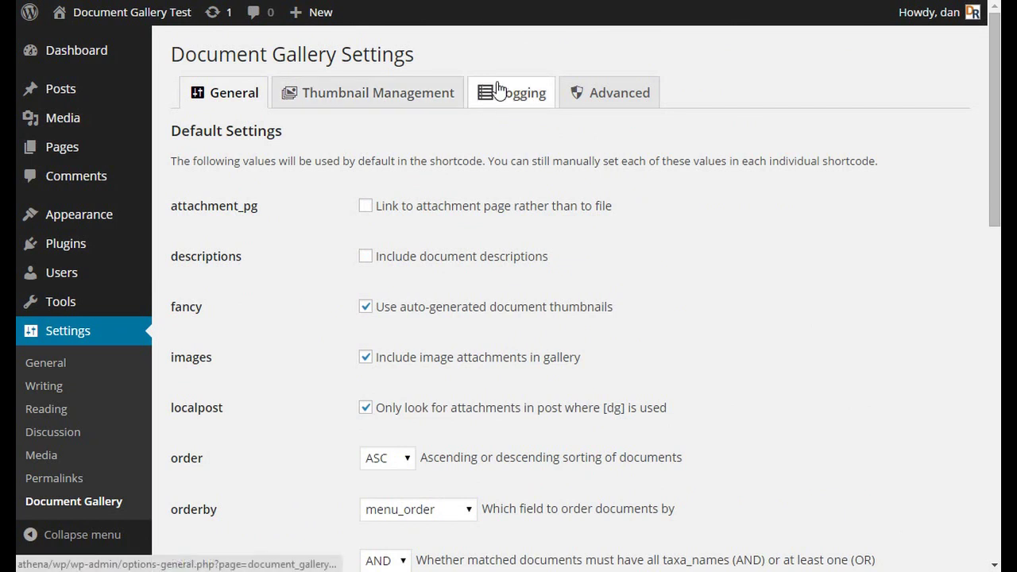
pyautogui.click(499, 90)
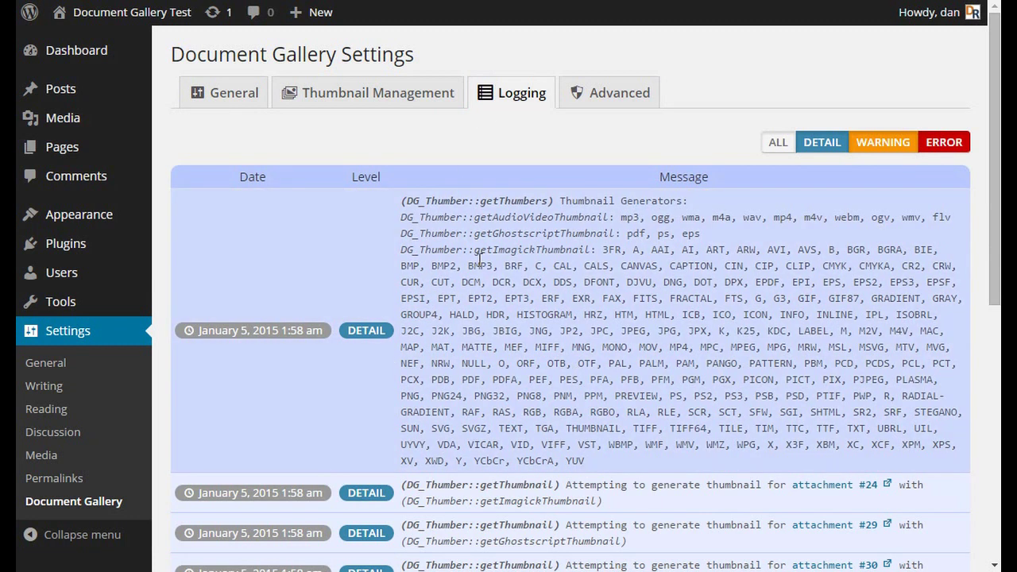
pyautogui.scroll(-1, 479, 262)
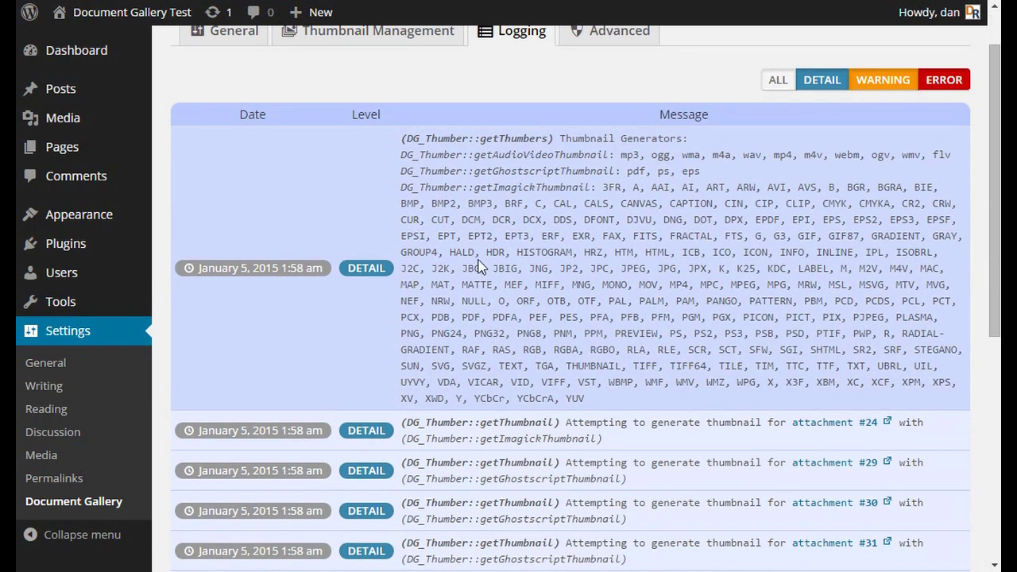
pyautogui.scroll(-7, 479, 266)
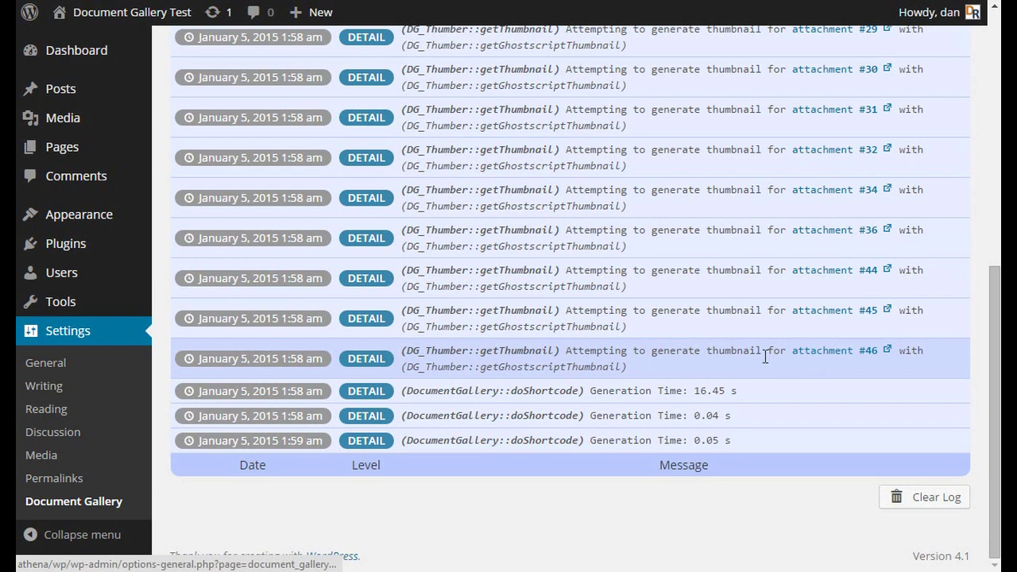
pyautogui.scroll(5, 751, 338)
pyautogui.scroll(1, 750, 337)
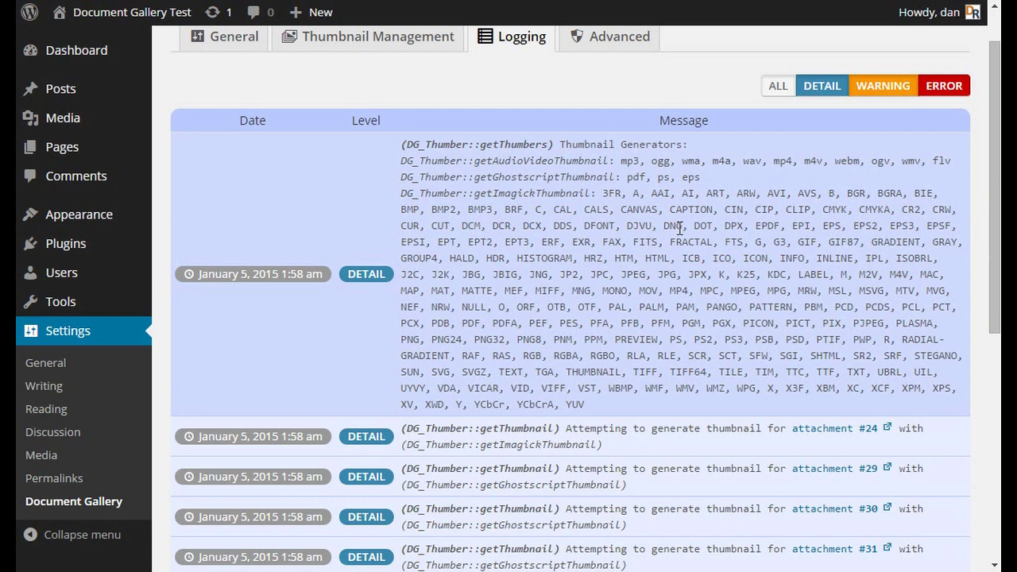
# Review the advanced thumbnail generation settings, including logging, generation timeout, Ghostscript absolute path and the options array dump.
pyautogui.scroll(1, 679, 228)
pyautogui.click(605, 108)
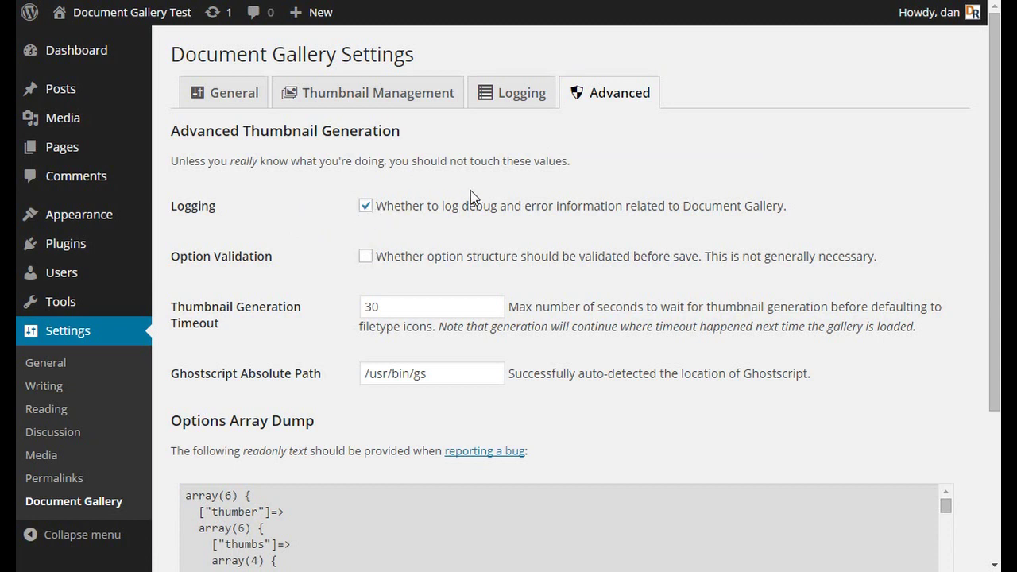
pyautogui.scroll(-3, 471, 190)
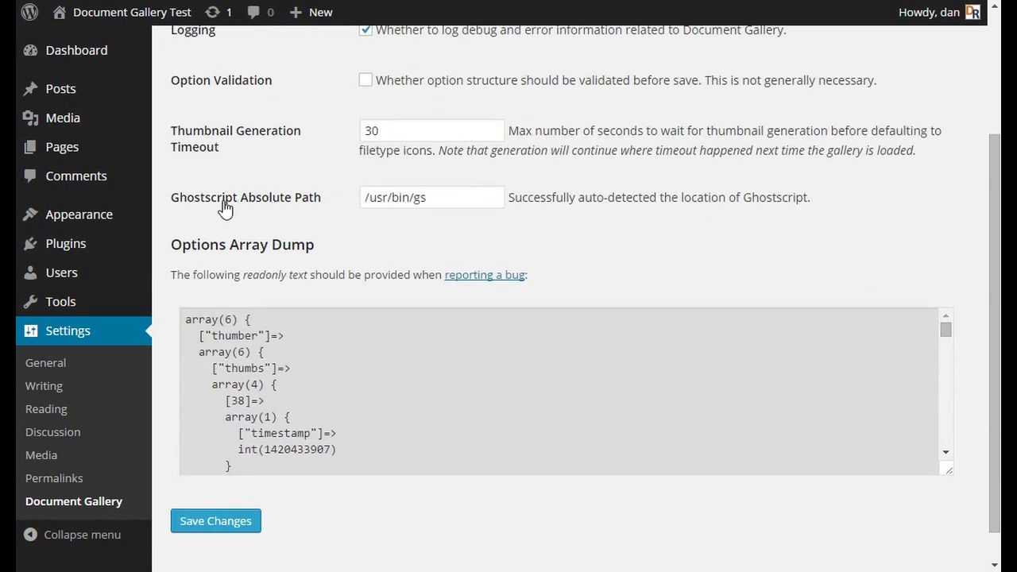
pyautogui.click(462, 199)
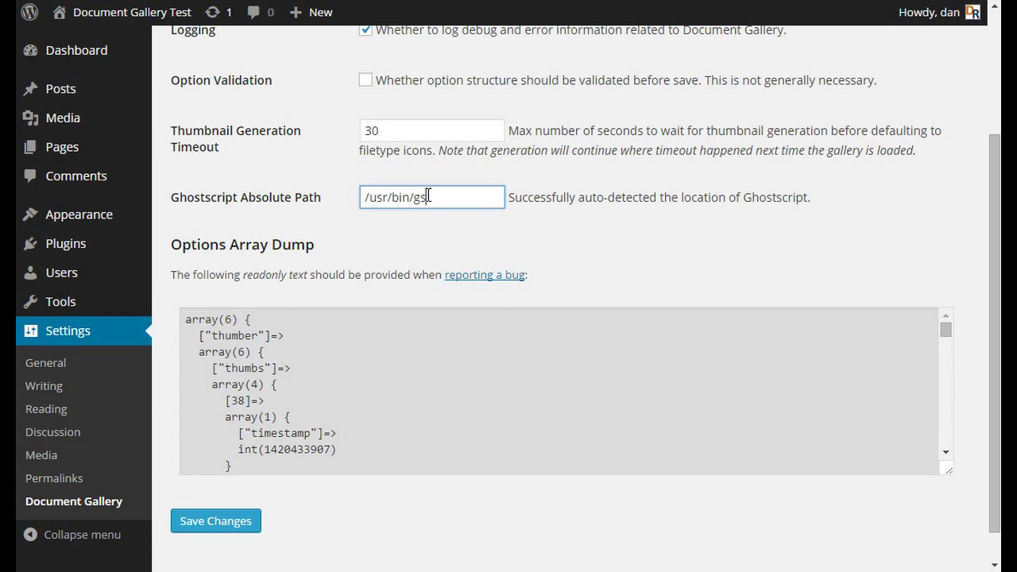
pyautogui.scroll(3, 266, 209)
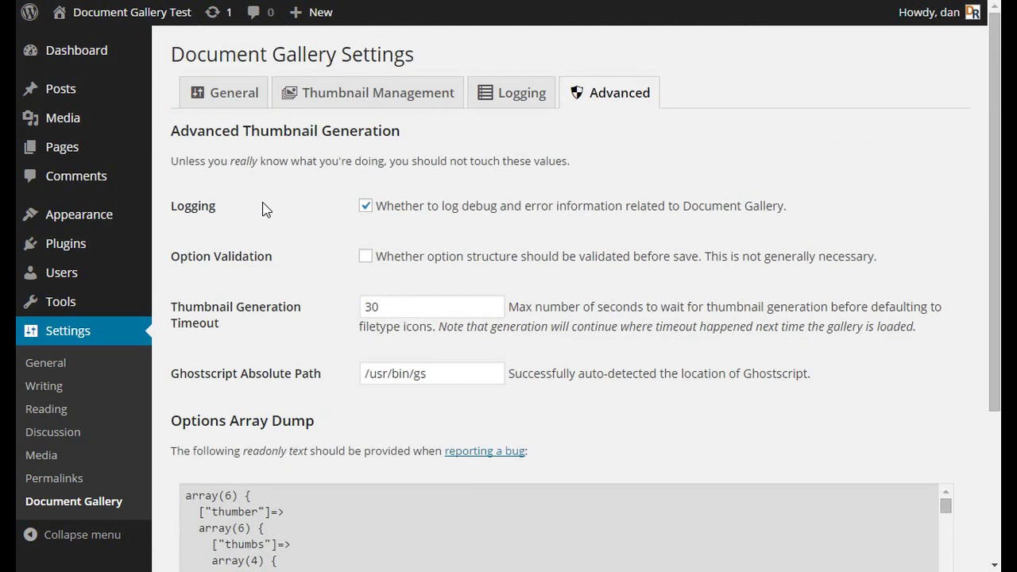
# Delete all generated thumbnails listed in Document Gallery's thumbnail management.
pyautogui.click(406, 98)
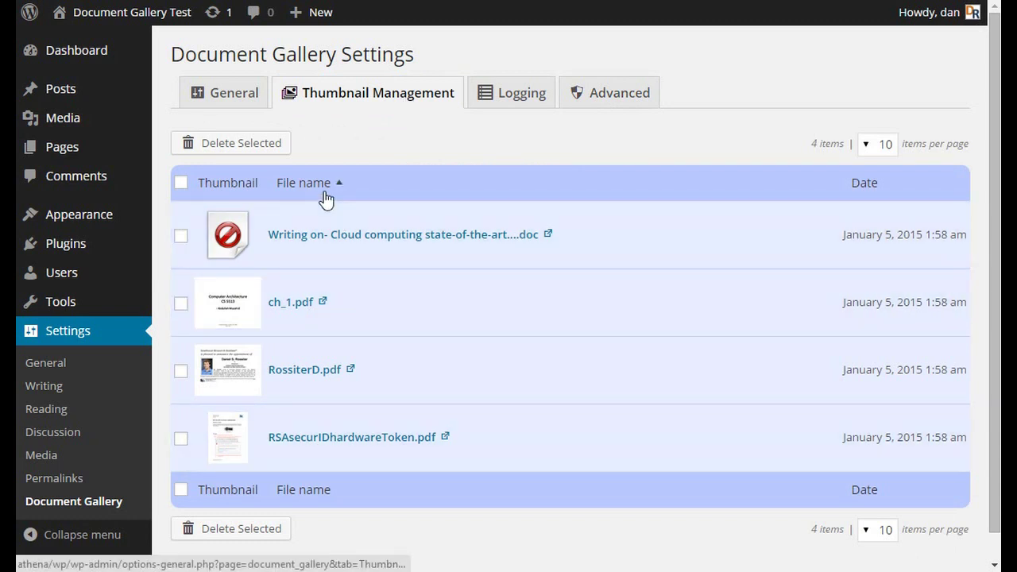
pyautogui.click(181, 183)
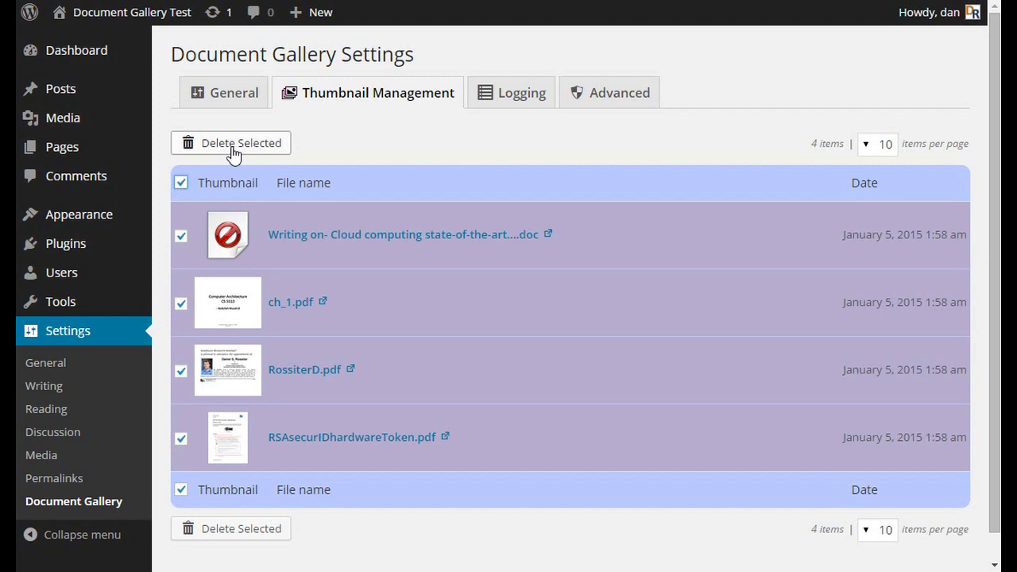
pyautogui.click(233, 143)
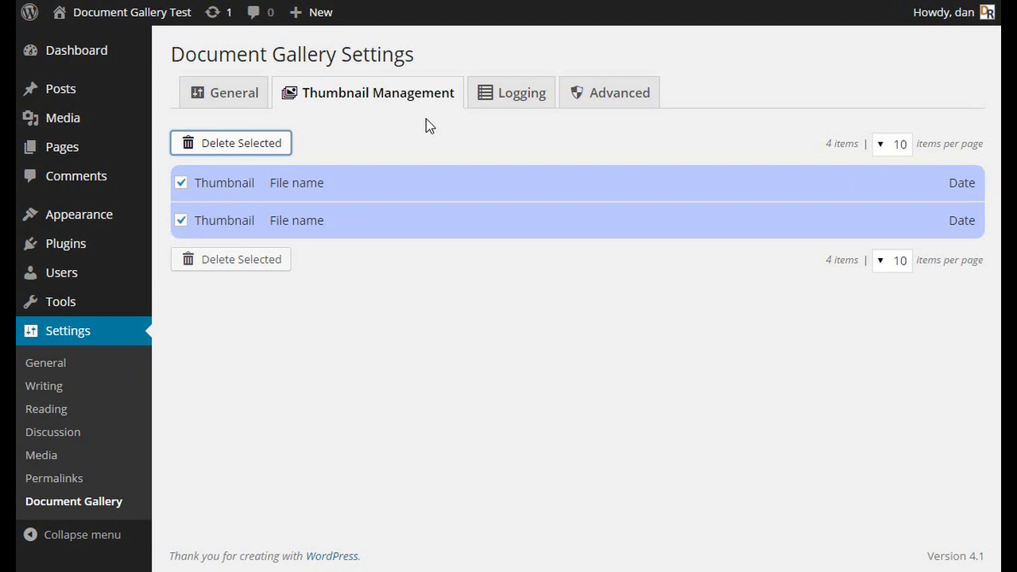
# Open Sample Page for editing and select its [dg] shortcode.
pyautogui.click(56, 149)
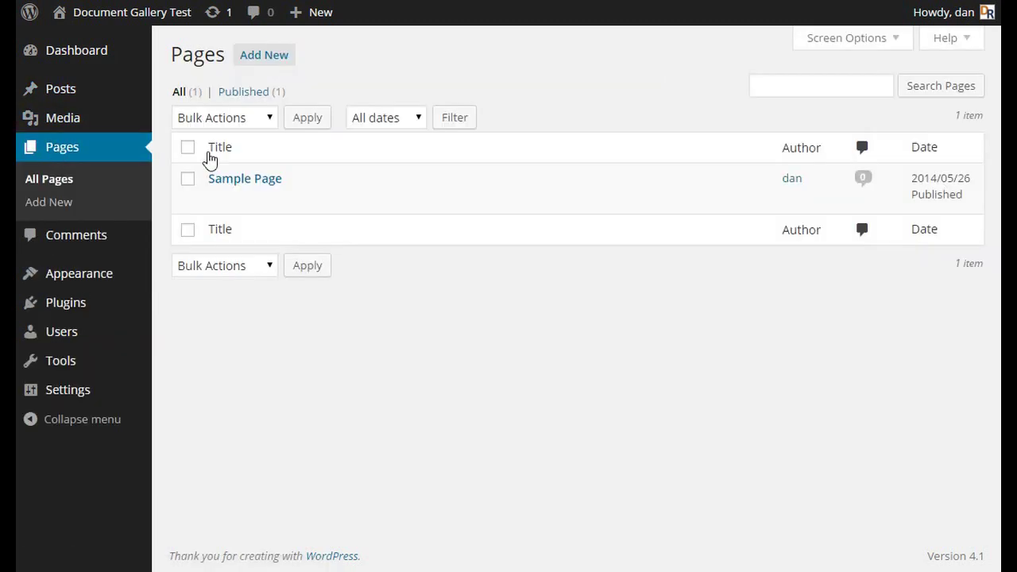
pyautogui.click(243, 179)
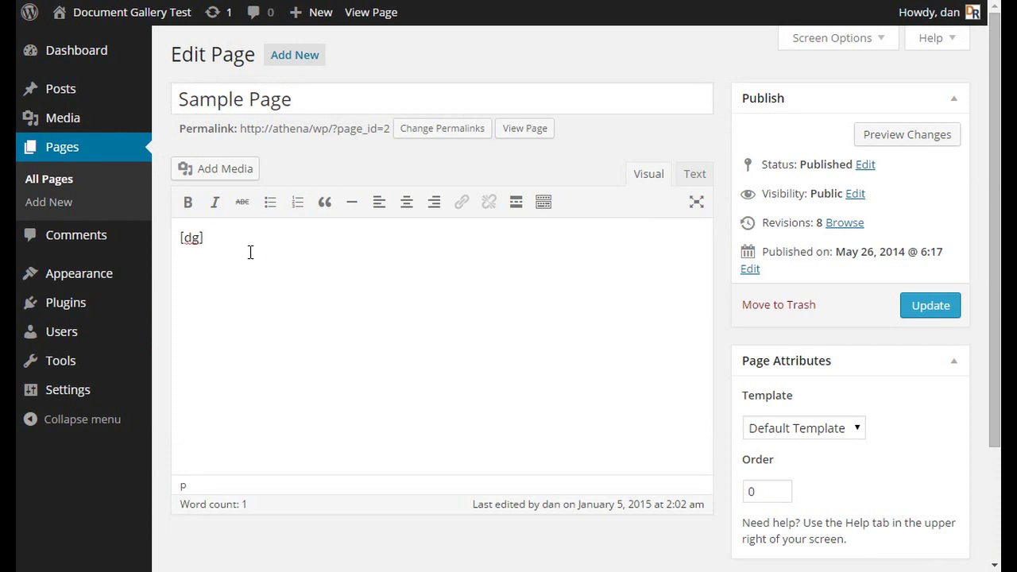
pyautogui.moveTo(249, 252); pyautogui.dragTo(178, 244)
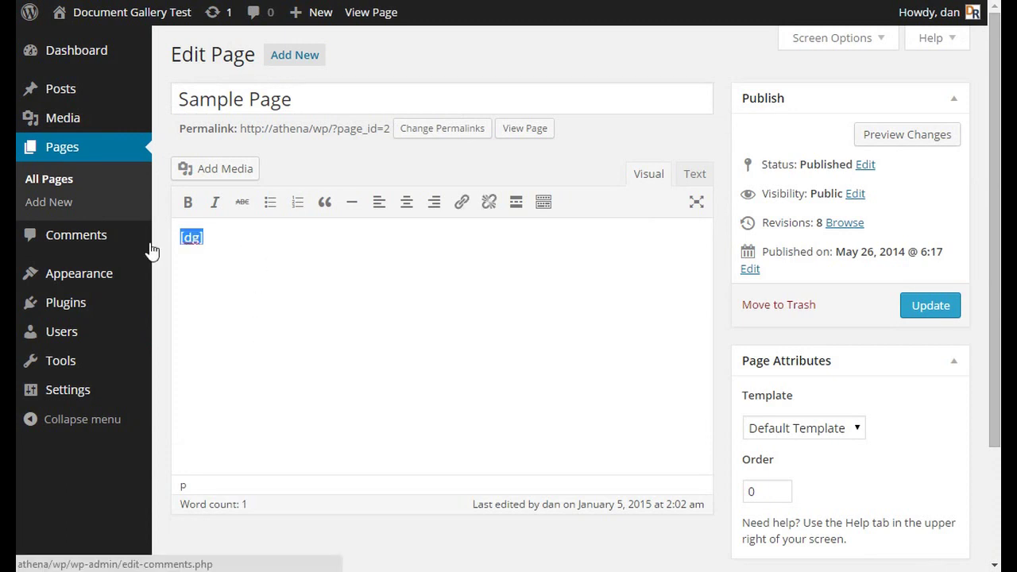
# Open the media library from the page editor and compare all media items with those uploaded to this page.
pyautogui.click(226, 171)
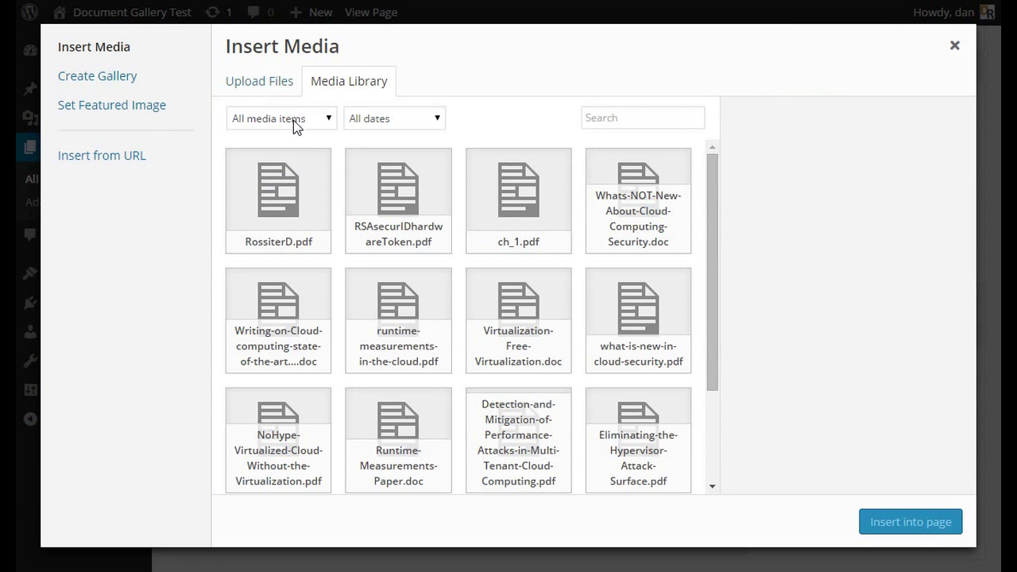
pyautogui.click(293, 120)
pyautogui.click(283, 175)
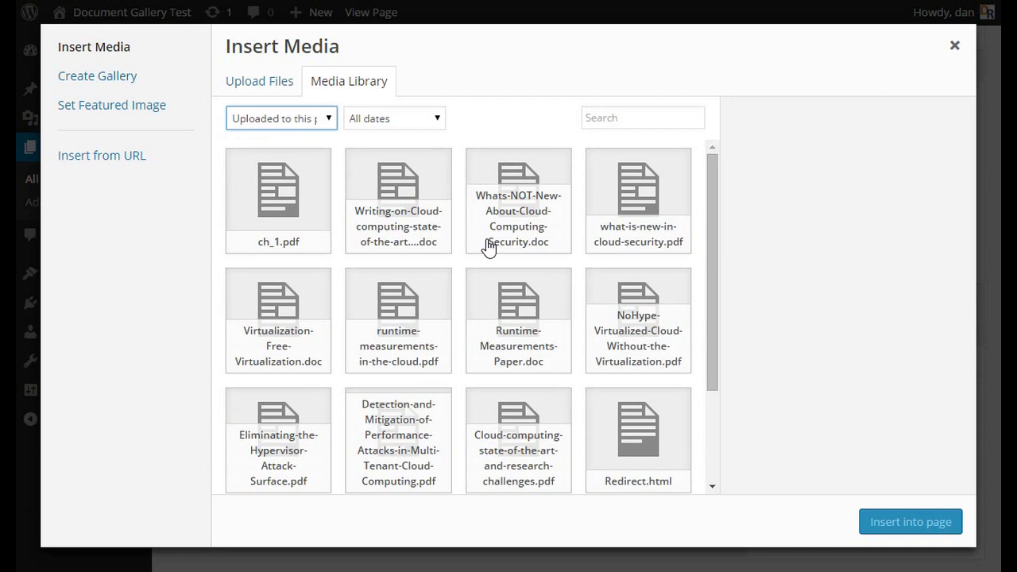
pyautogui.click(325, 123)
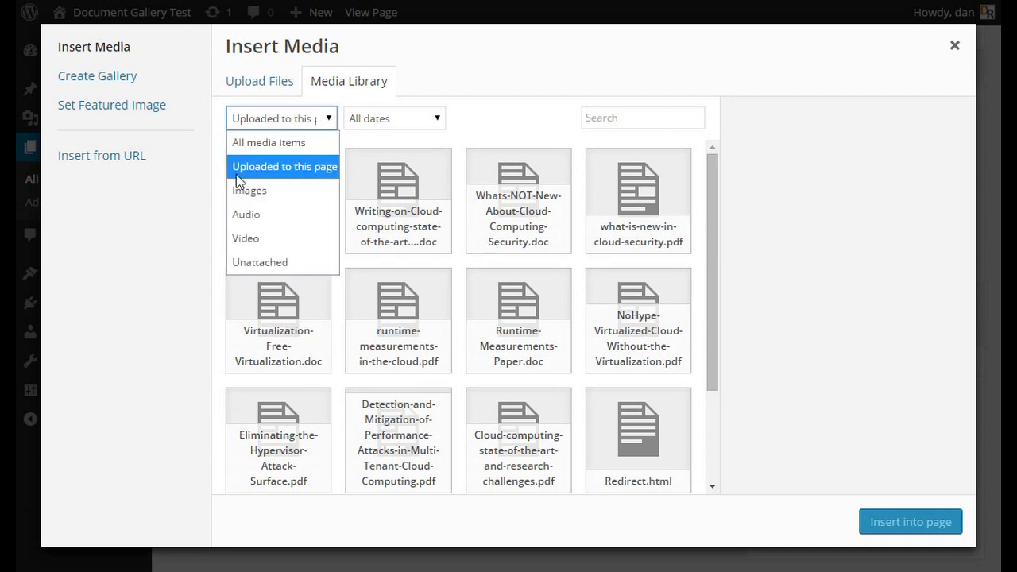
pyautogui.click(270, 143)
pyautogui.click(291, 125)
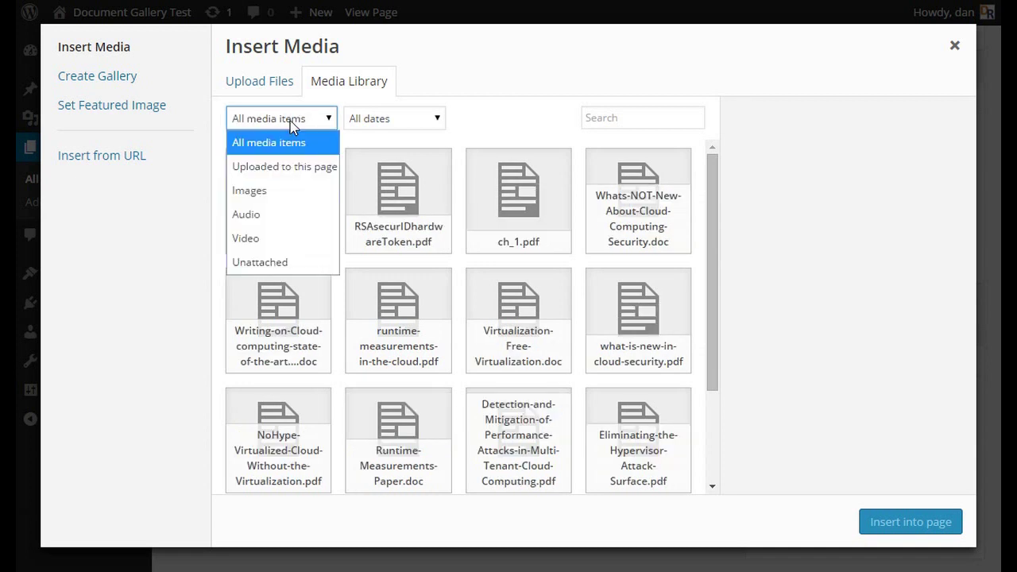
pyautogui.click(283, 167)
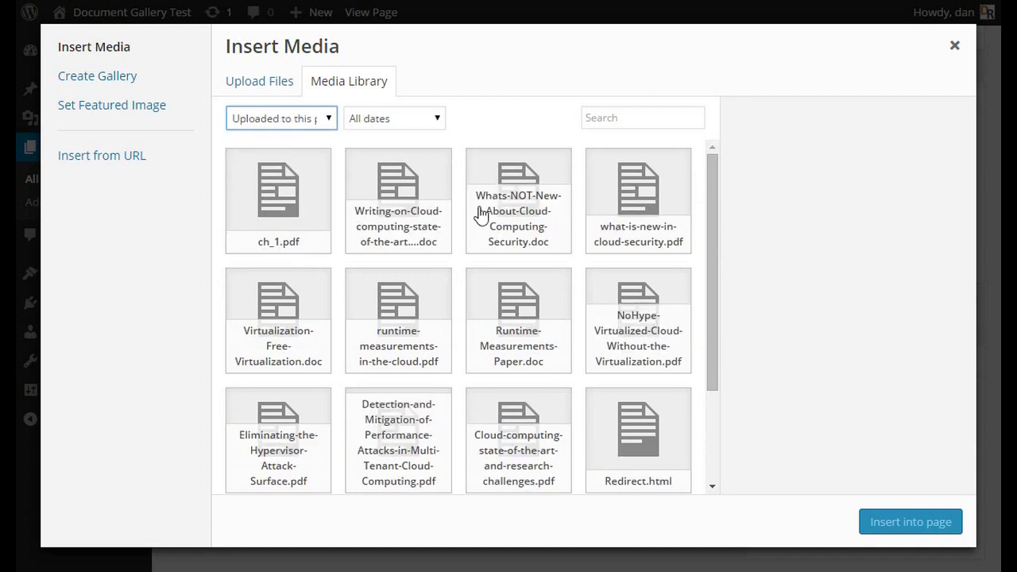
# Check the attachment details of the last PDF uploaded to this page and close the media library without inserting anything.
pyautogui.click(712, 262)
pyautogui.moveTo(712, 262); pyautogui.dragTo(716, 375)
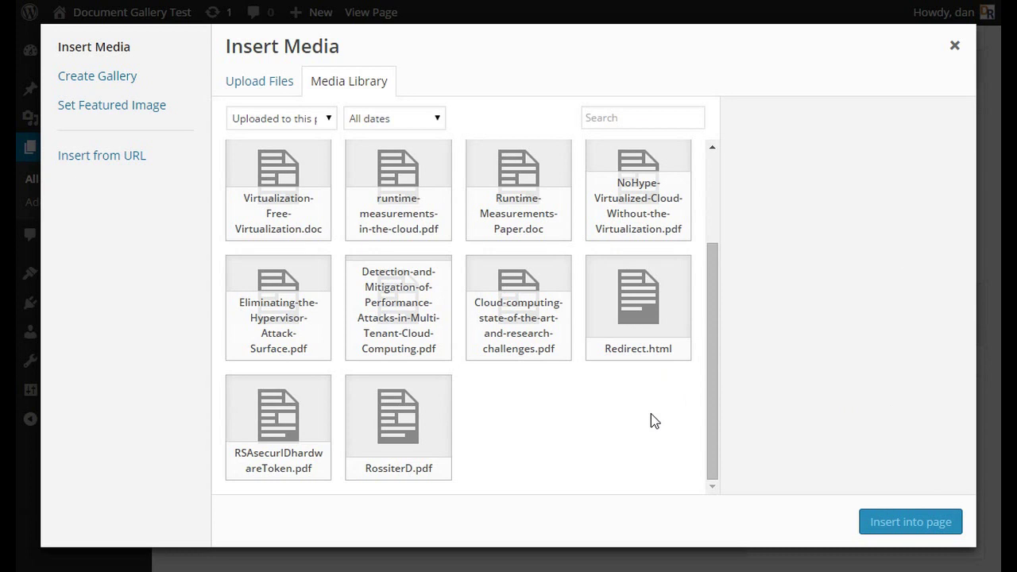
pyautogui.click(437, 438)
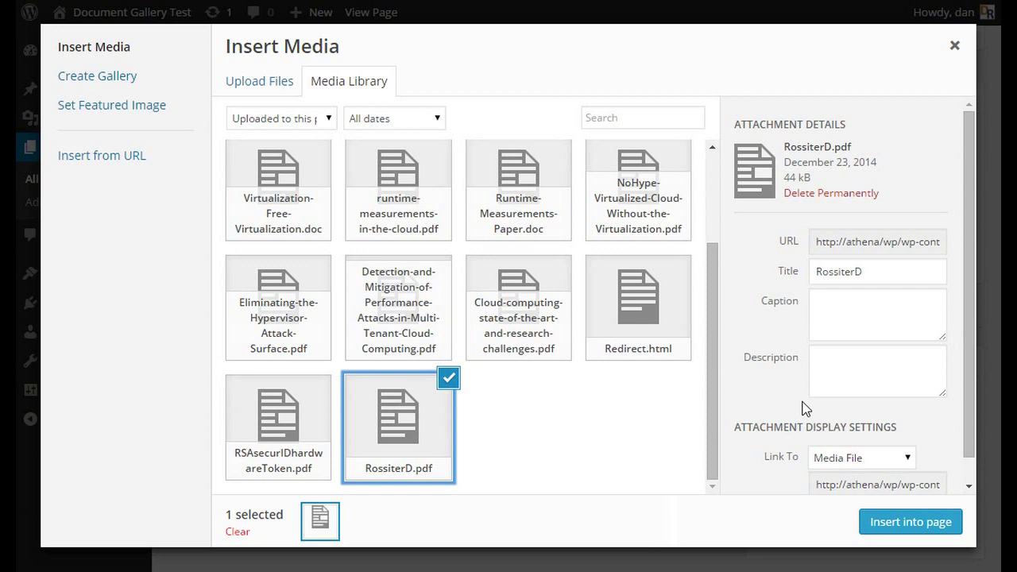
pyautogui.click(953, 49)
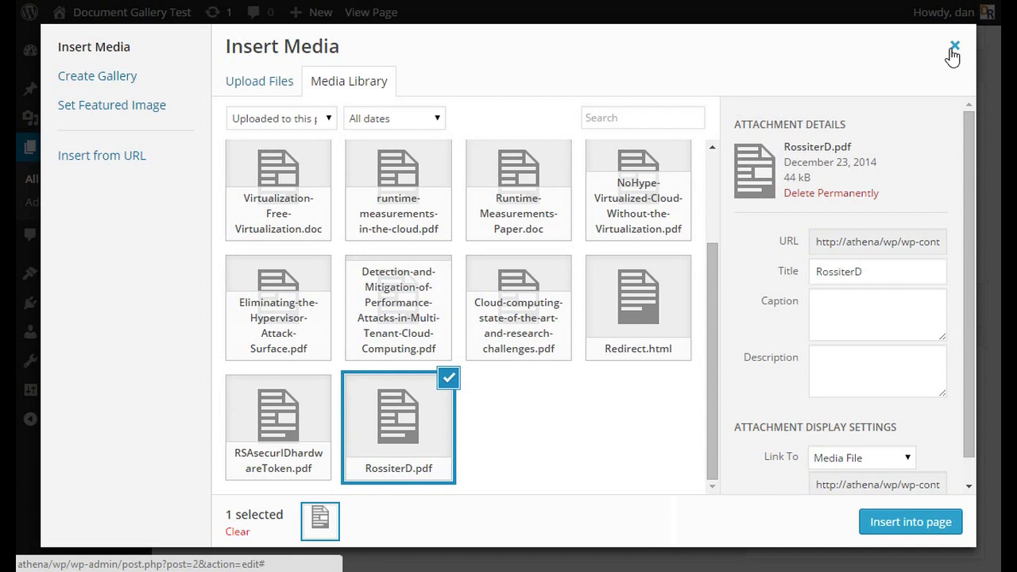
pyautogui.click(953, 49)
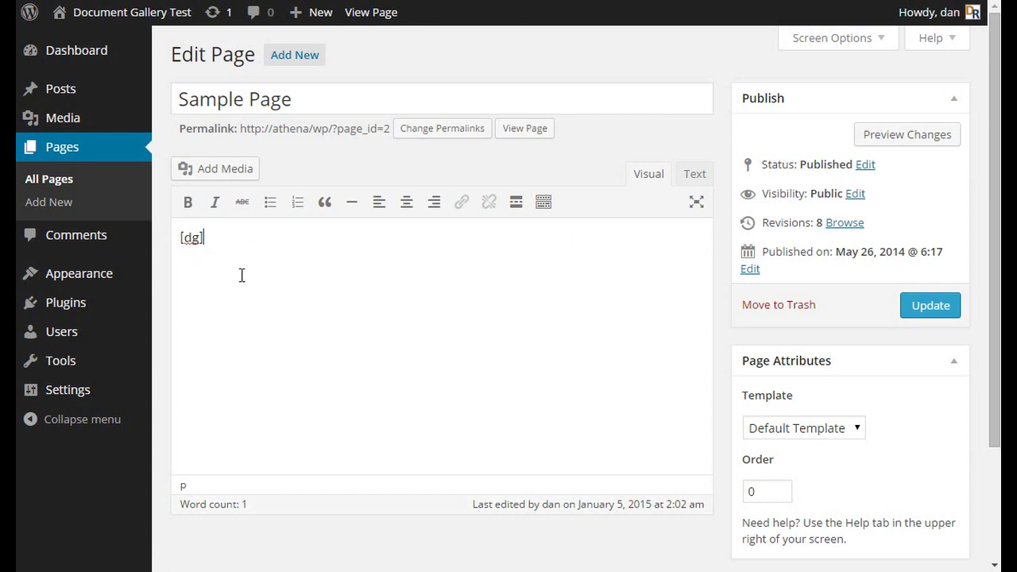
# Preview Sample Page, examine the document gallery and its thumbnails, and return to the page editor.
pyautogui.click(942, 141)
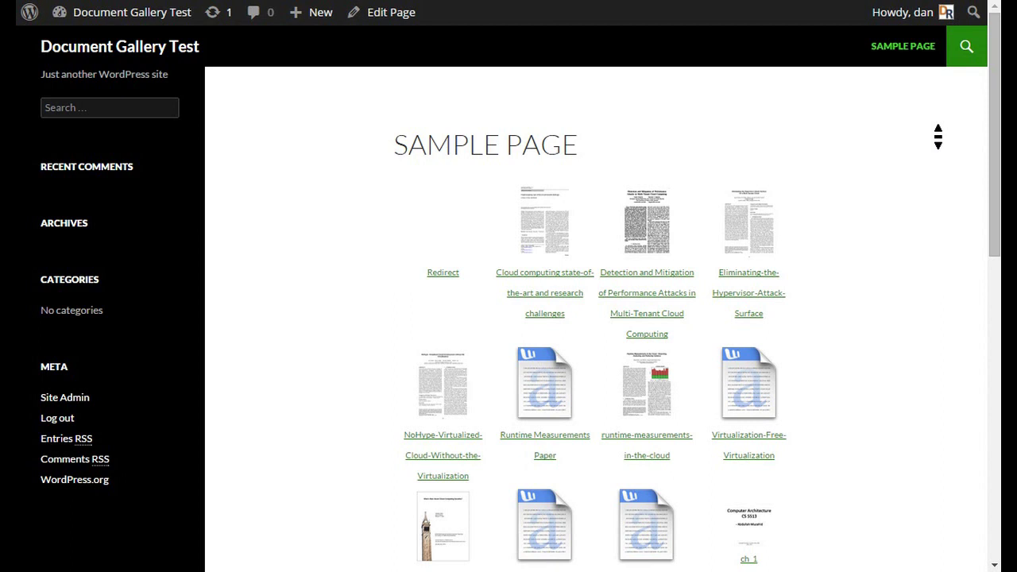
pyautogui.scroll(-3, 942, 145)
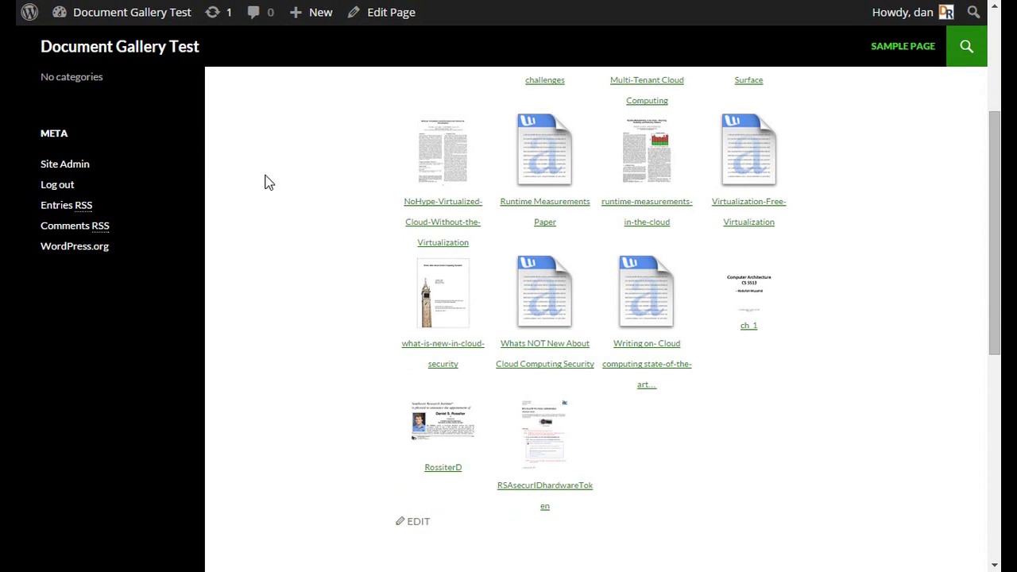
pyautogui.middleClick(311, 336)
pyautogui.scroll(3, 311, 337)
pyautogui.click(311, 344)
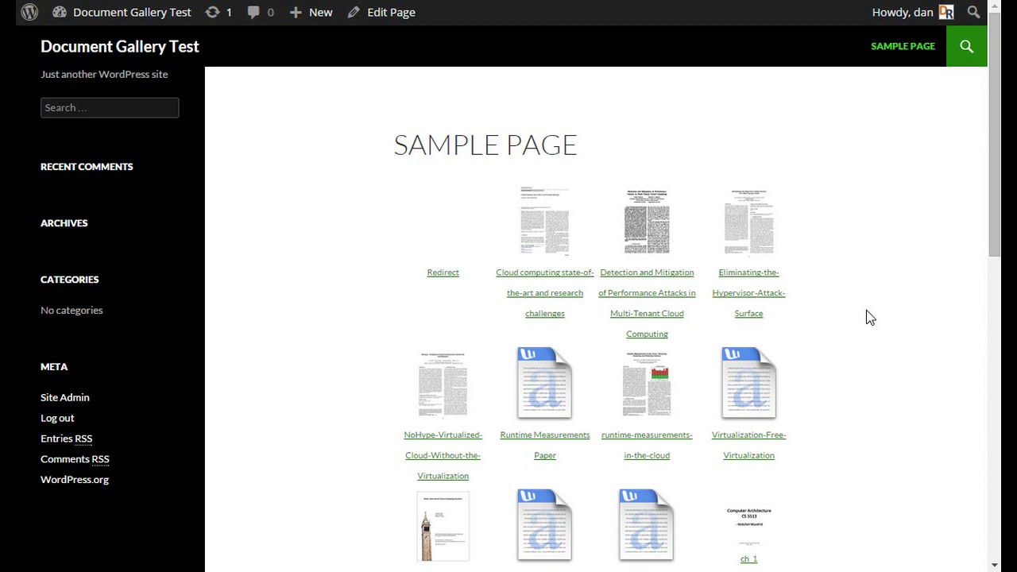
pyautogui.scroll(-3, 870, 318)
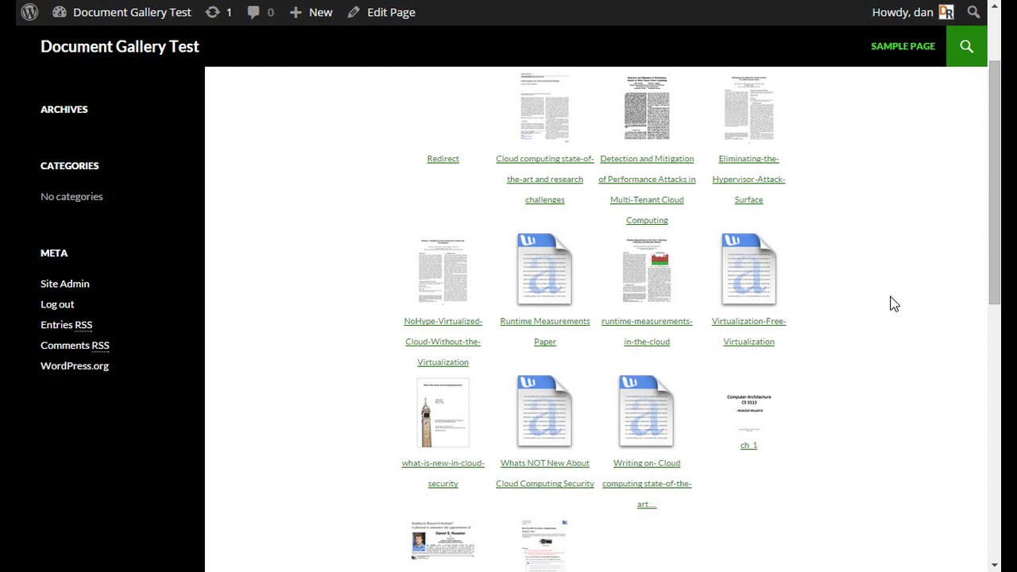
pyautogui.scroll(3, 894, 303)
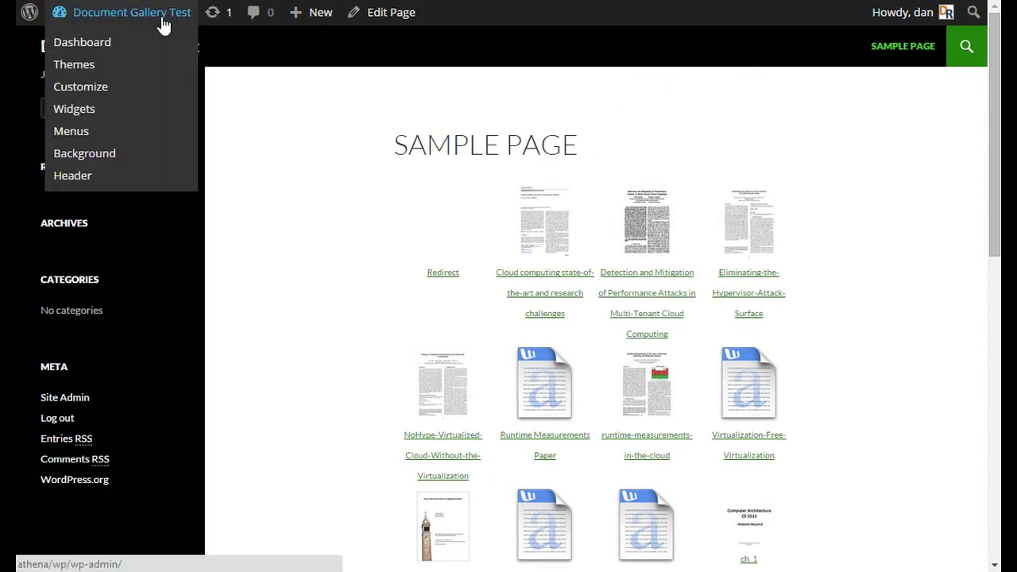
pyautogui.click(386, 12)
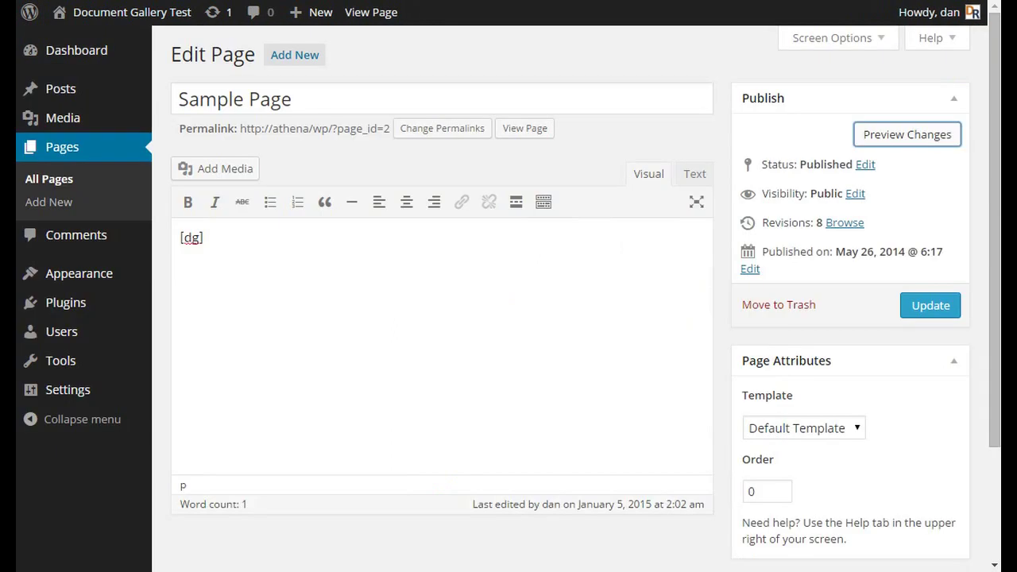
# Add the descriptions=true attribute to the [dg] shortcode in the page content.
pyautogui.click(425, 257)
pyautogui.press('Left')
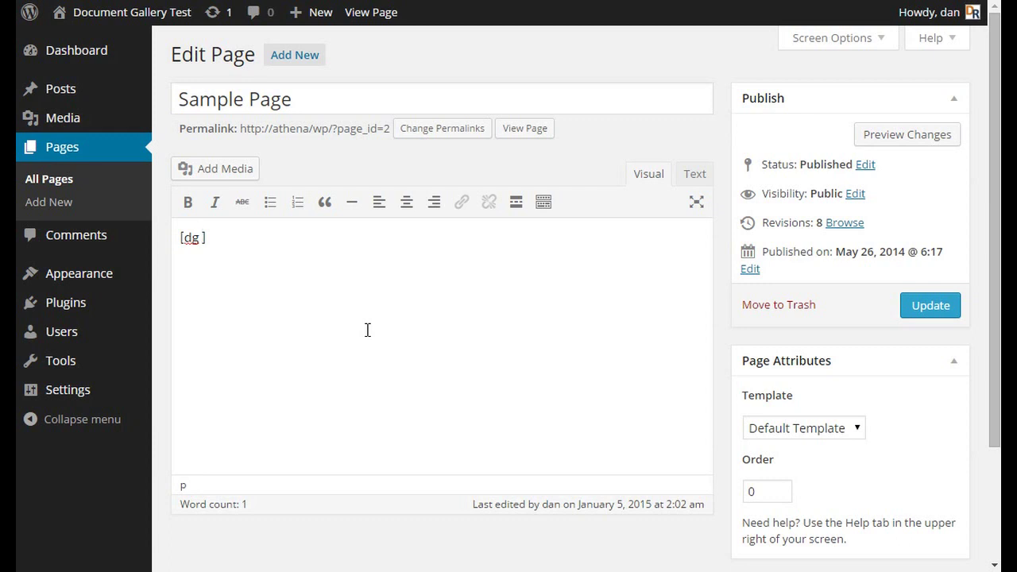
pyautogui.write('desc')
pyautogui.write('riptions=tru')
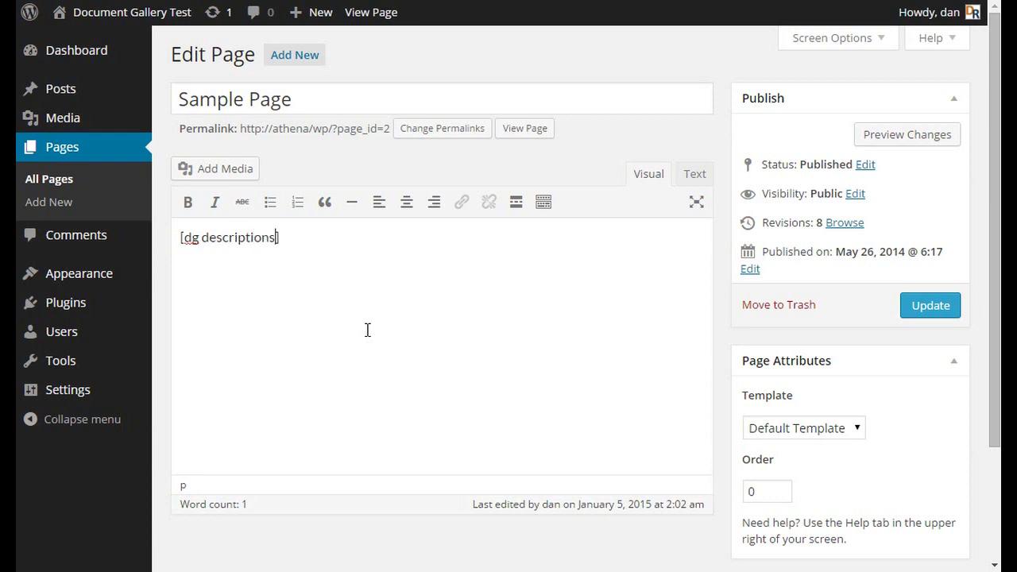
pyautogui.write('e')
# Preview the page changes and examine the description shown beside each document in the gallery.
pyautogui.click(872, 136)
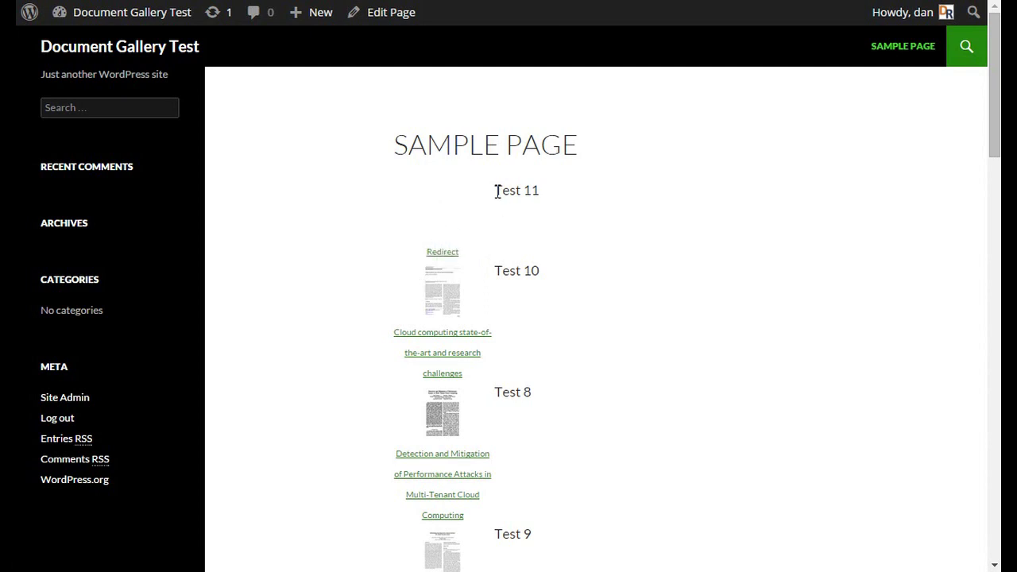
pyautogui.moveTo(496, 191); pyautogui.dragTo(554, 186)
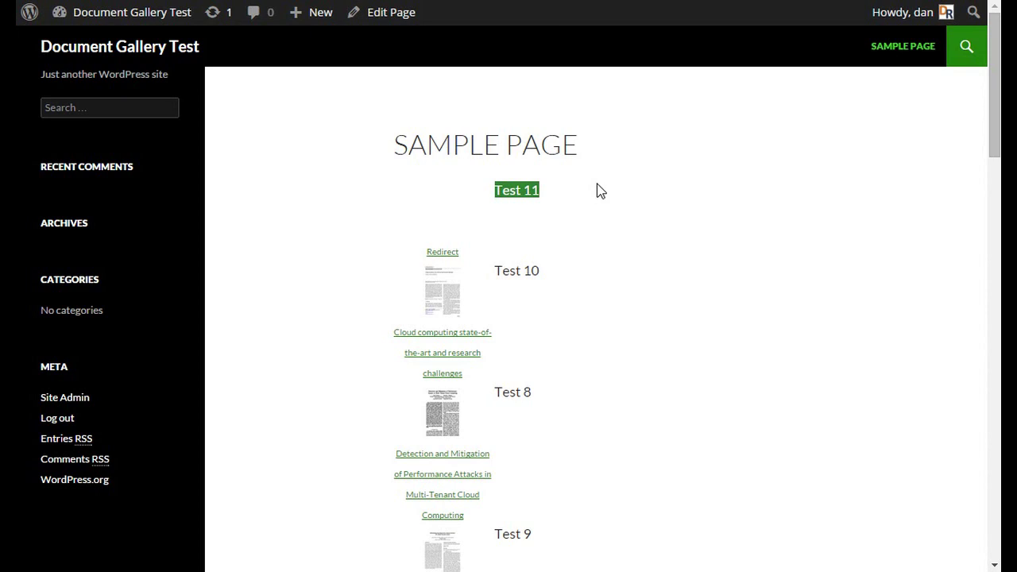
pyautogui.scroll(-2, 600, 191)
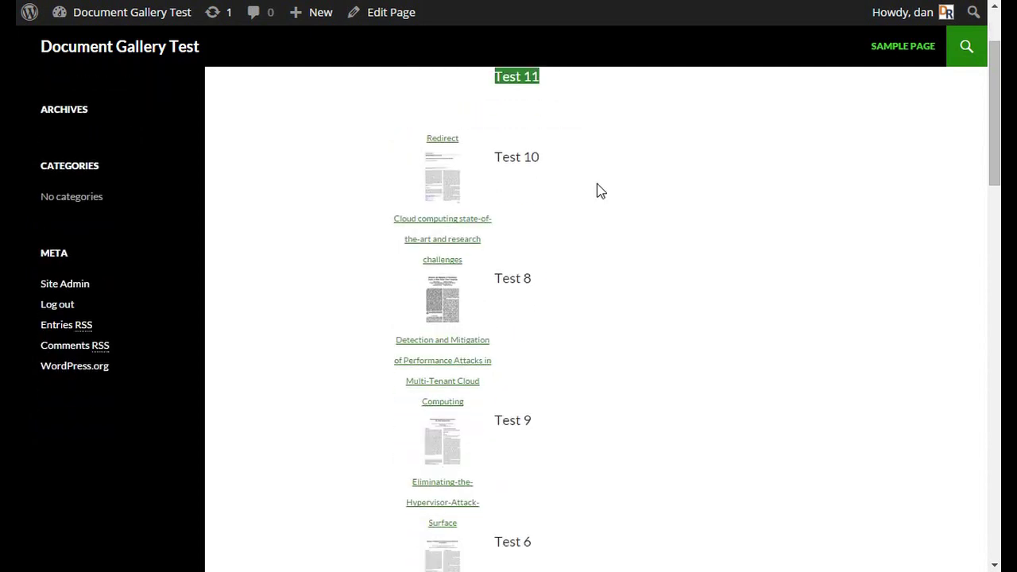
pyautogui.tripleClick(523, 161)
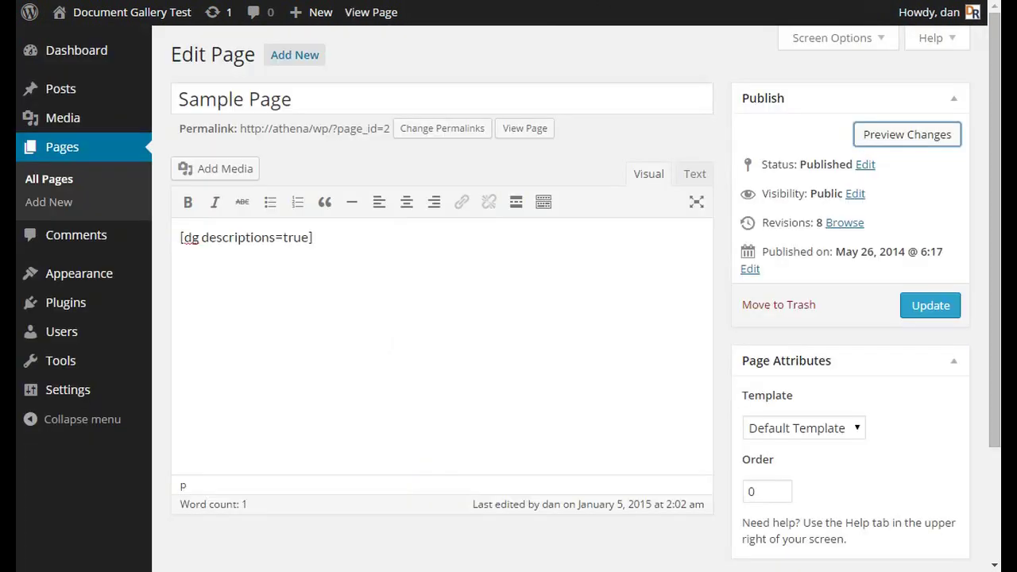
# Check the description of NoHype-Virtualized-Cloud-Without-the-Virtualization.pdf in the page's media library, and close it without inserting anything.
pyautogui.click(232, 180)
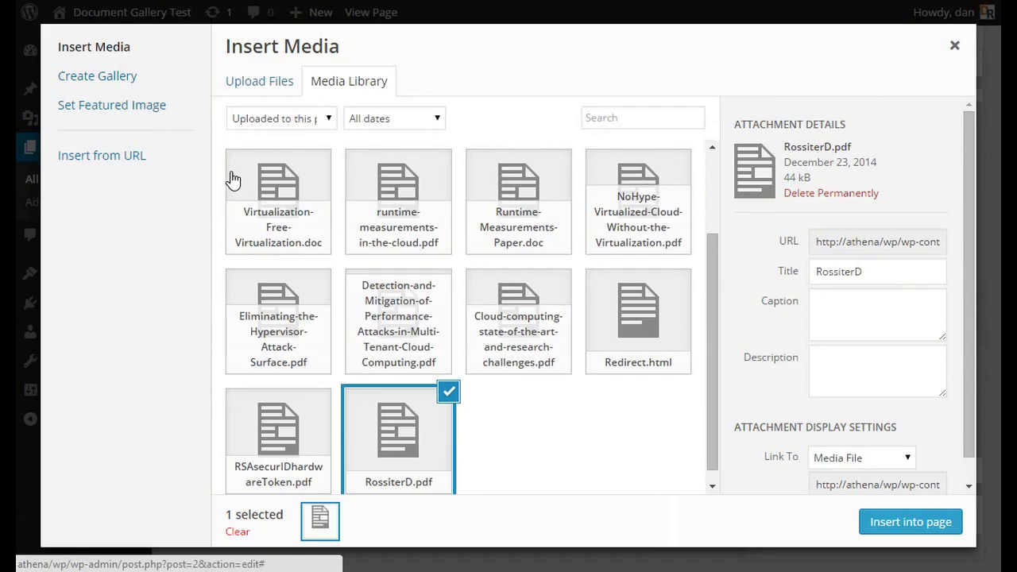
pyautogui.click(624, 239)
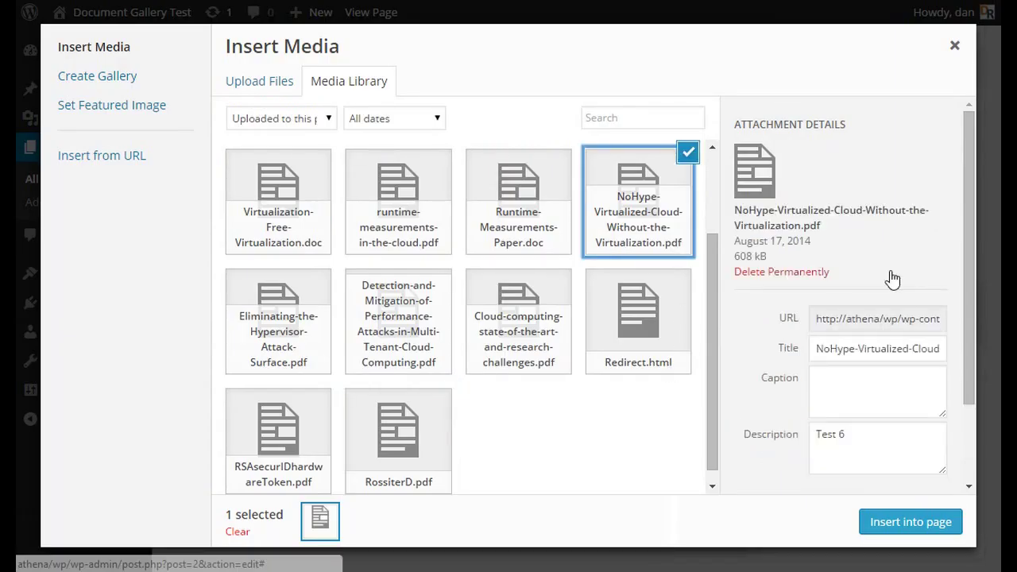
pyautogui.scroll(-3, 890, 273)
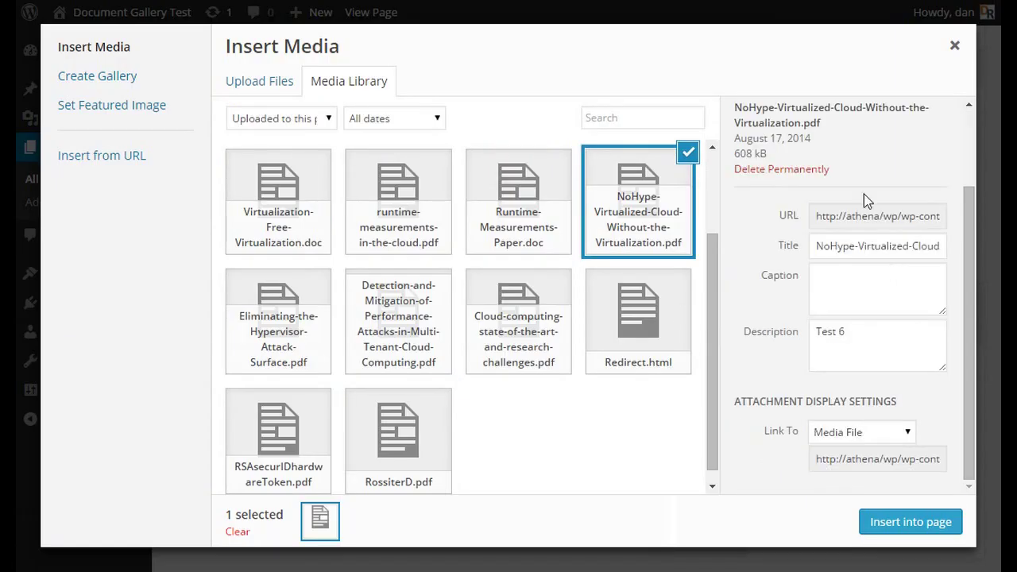
pyautogui.click(955, 47)
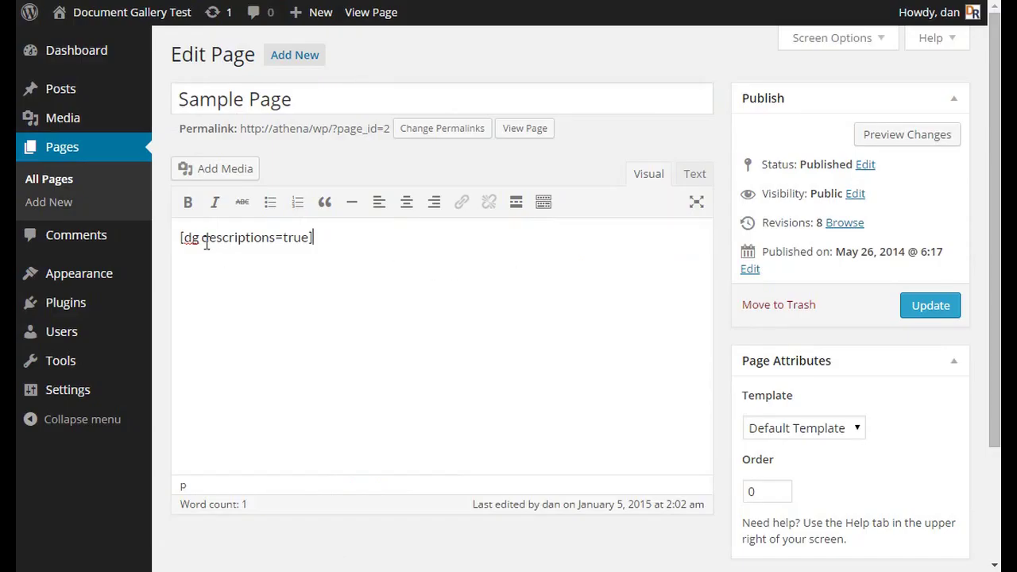
# Replace descriptions=true with ids= in the shortcode and look up the attachment ID of Runtime-Measurements-Paper.doc through its Attachment Page link.
pyautogui.moveTo(202, 237); pyautogui.dragTo(307, 238)
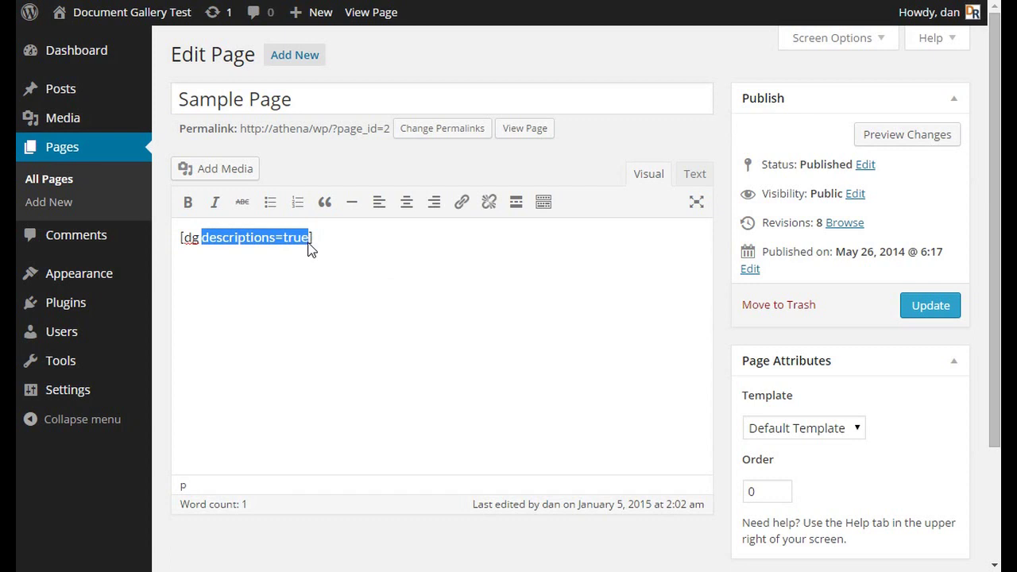
pyautogui.write('ids=')
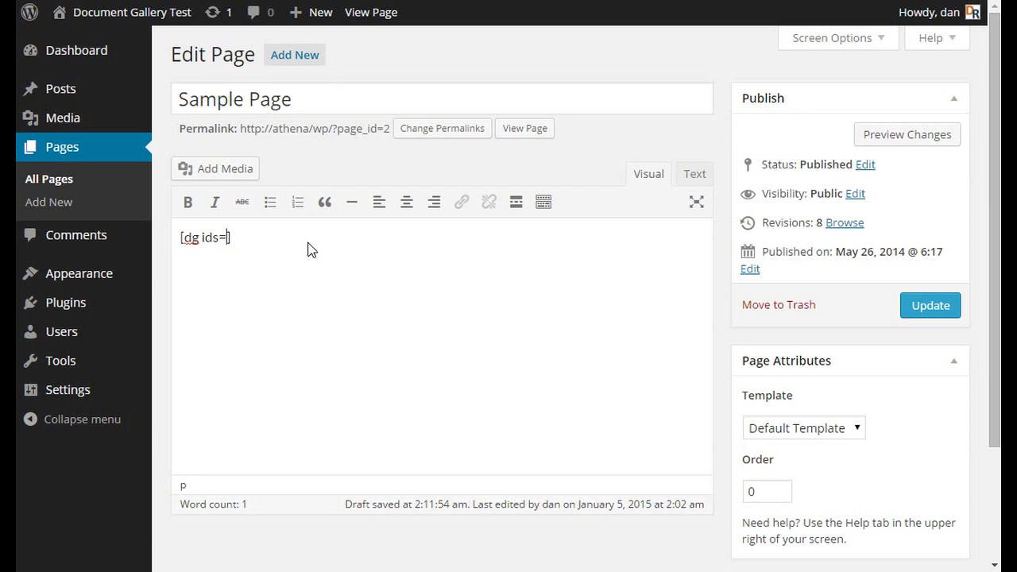
pyautogui.click(241, 173)
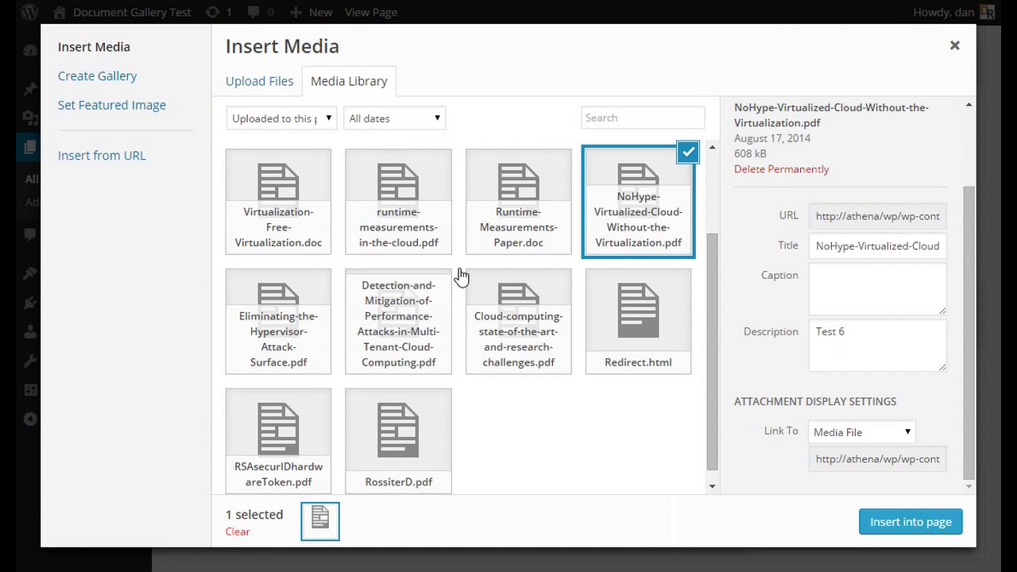
pyautogui.click(498, 208)
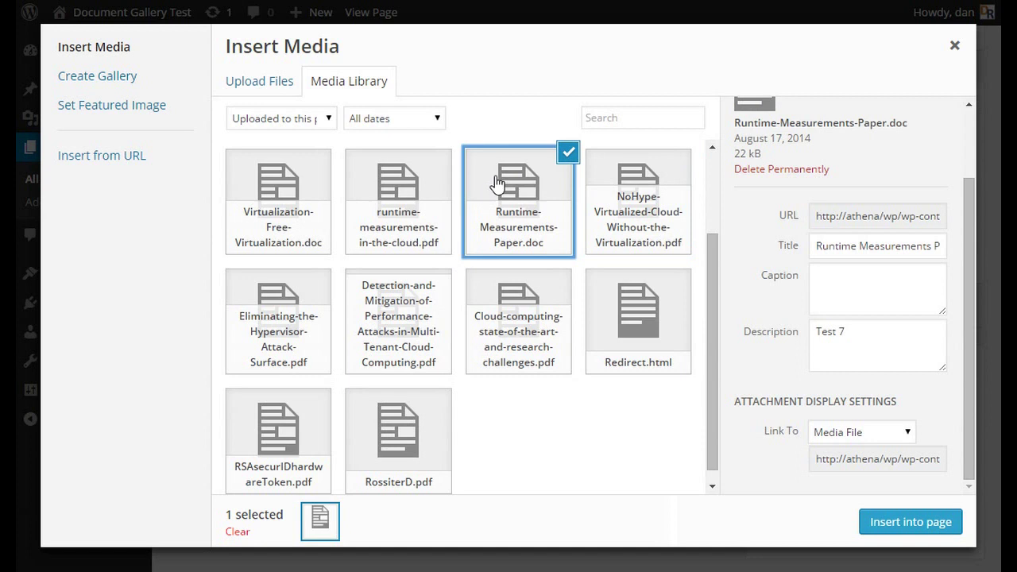
pyautogui.click(856, 435)
pyautogui.click(859, 480)
pyautogui.click(857, 467)
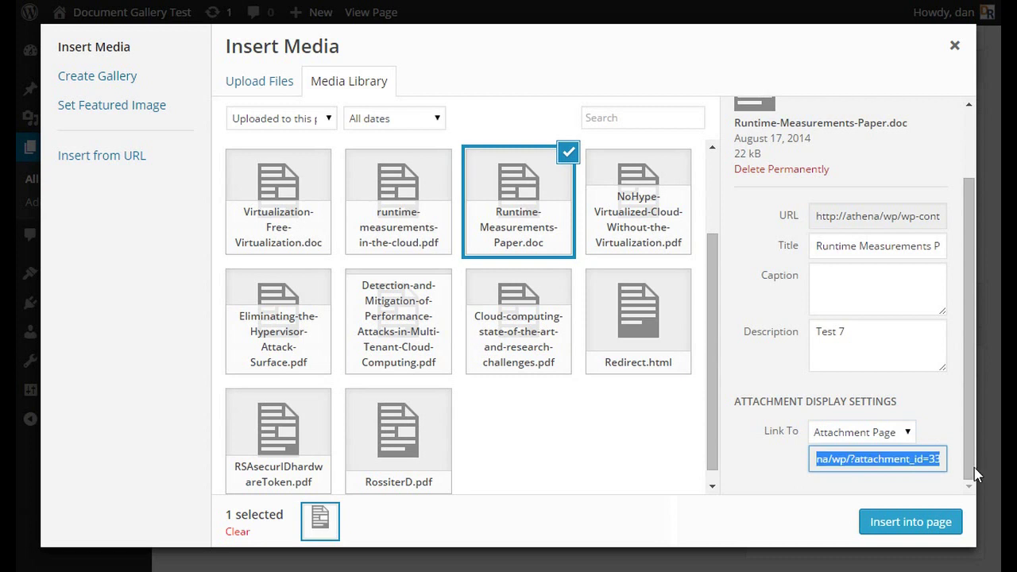
pyautogui.doubleClick(934, 459)
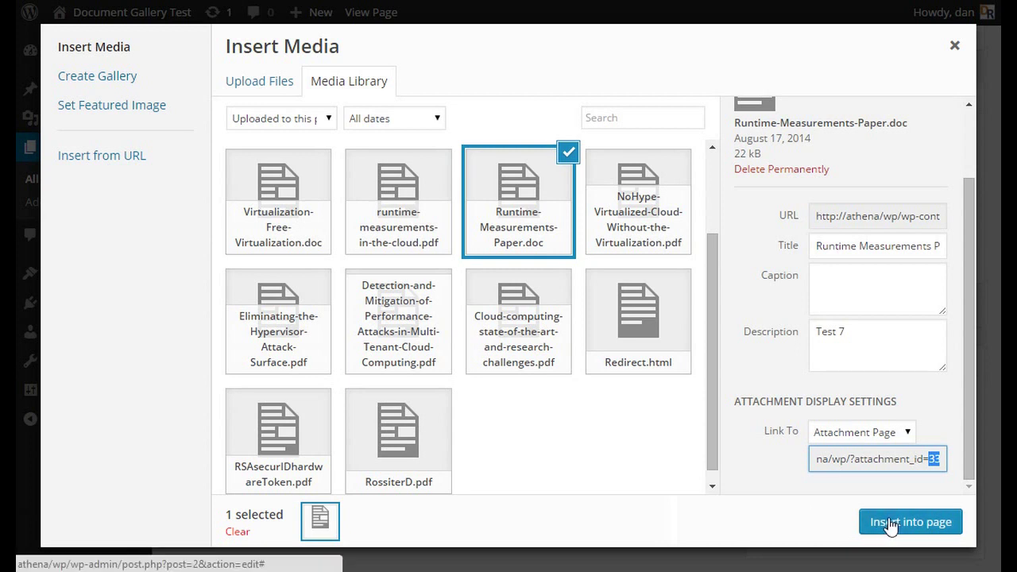
# Look up the attachment ID of NoHype-Virtualized-Cloud-Without-the-Virtualization.pdf through its Attachment Page link and close the media library without inserting it.
pyautogui.click(649, 232)
pyautogui.click(852, 453)
pyautogui.click(862, 490)
pyautogui.click(872, 482)
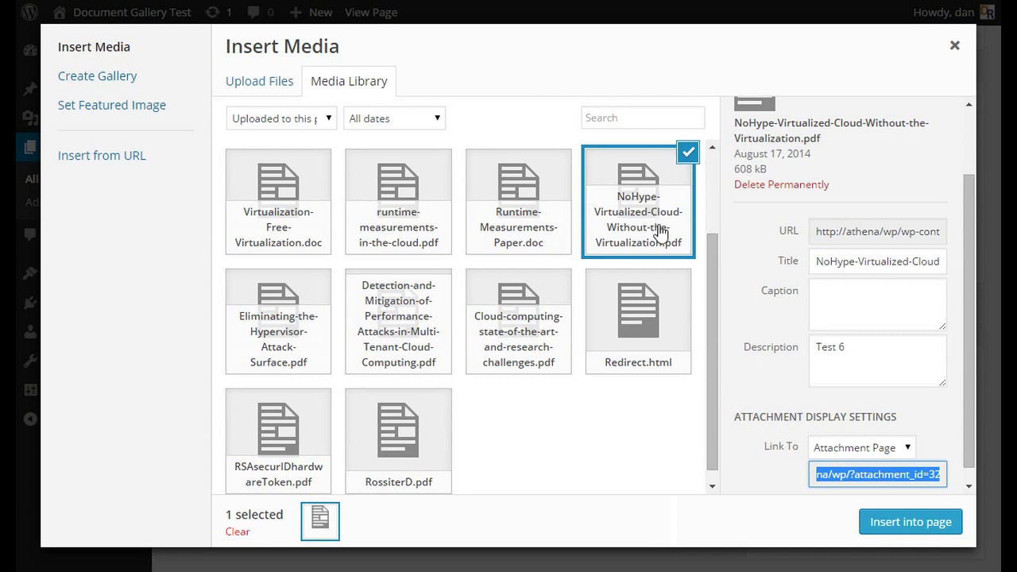
pyautogui.click(954, 46)
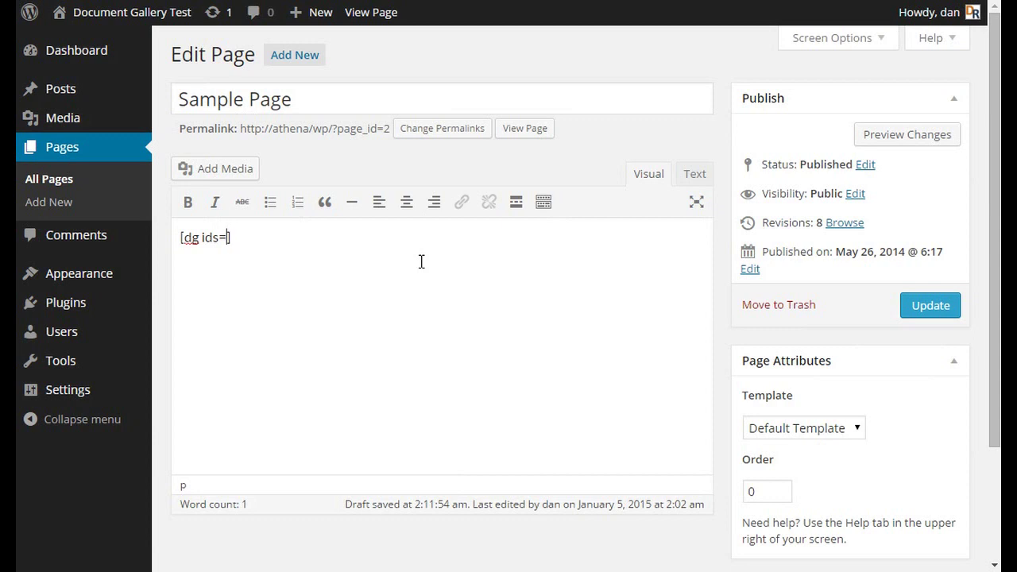
# Complete the shortcode as [dg ids="33,32"] with quotation marks around the IDs, and preview the page.
pyautogui.write('33,32')
pyautogui.click(248, 237)
pyautogui.click(226, 237)
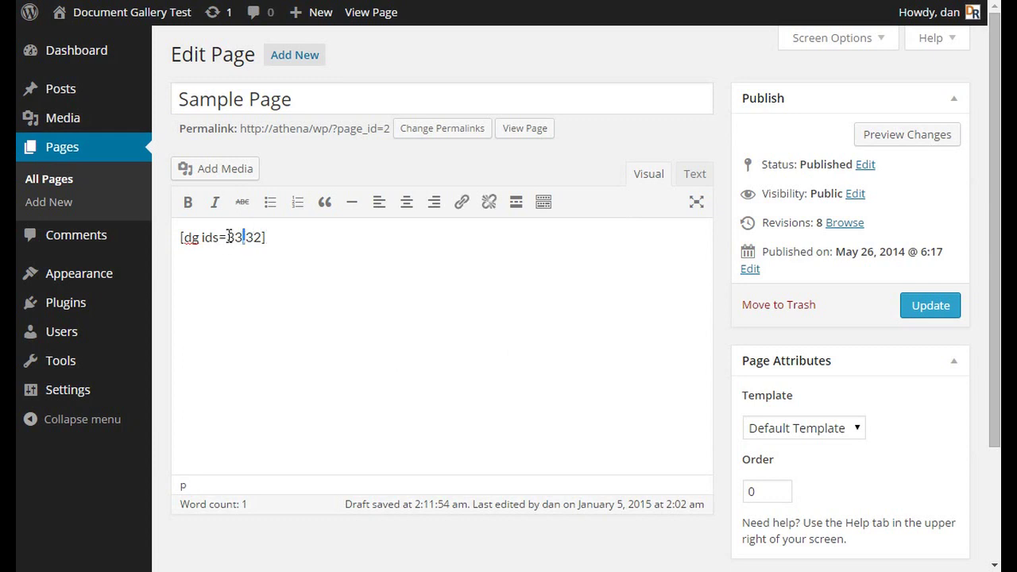
pyautogui.write('"')
pyautogui.press('Right')
pyautogui.press('Right')
pyautogui.press('Right')
pyautogui.press('Right')
pyautogui.press('Right')
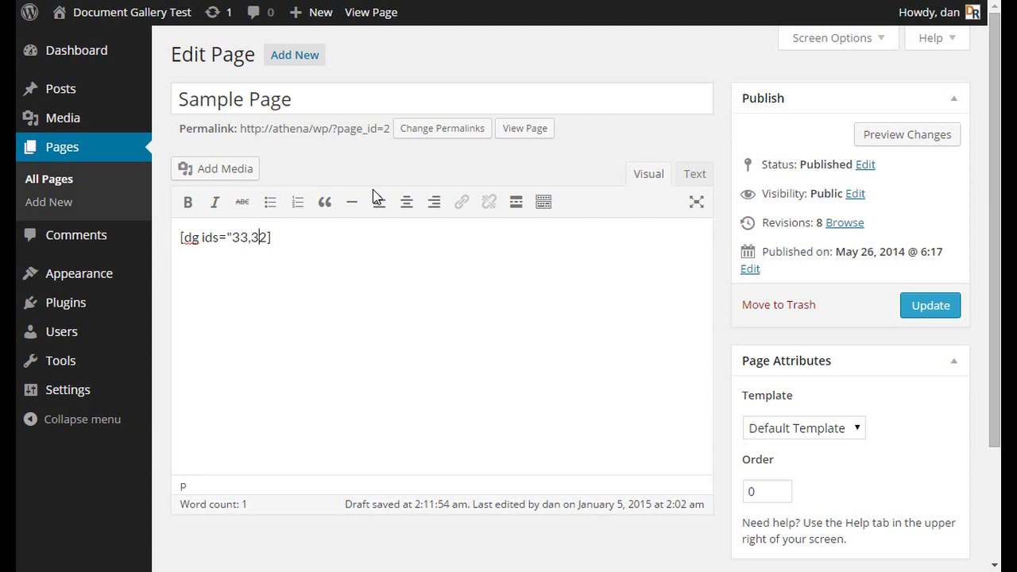
pyautogui.write('"')
pyautogui.click(884, 135)
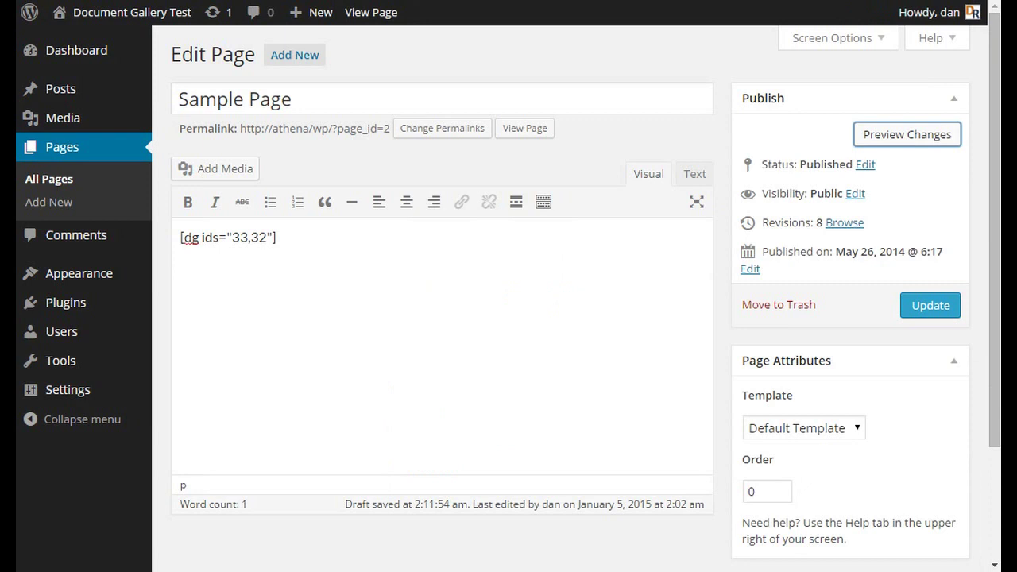
pyautogui.click(411, 283)
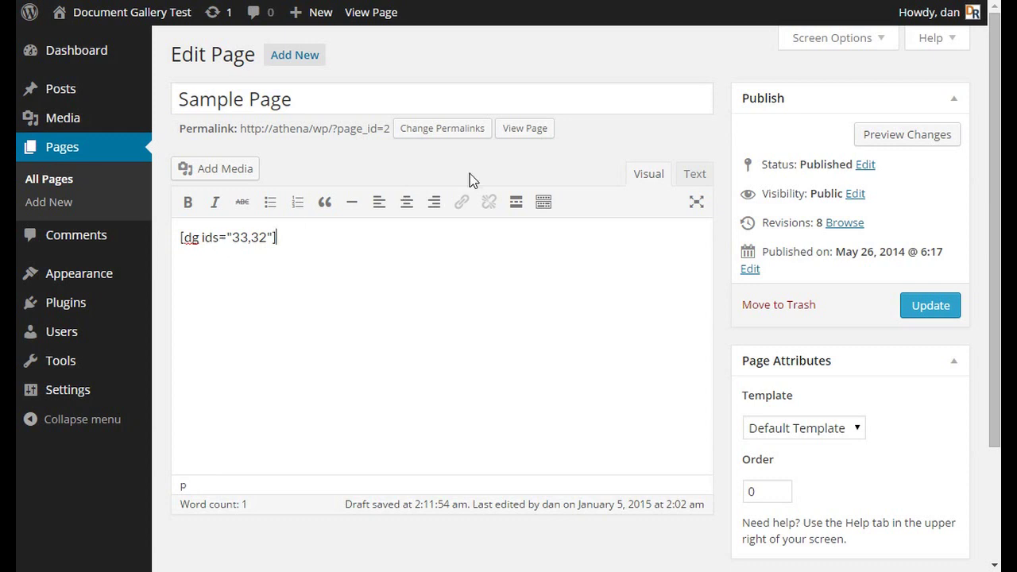
# Leave the page editor without updating the page and open the Document Gallery settings.
pyautogui.click(99, 402)
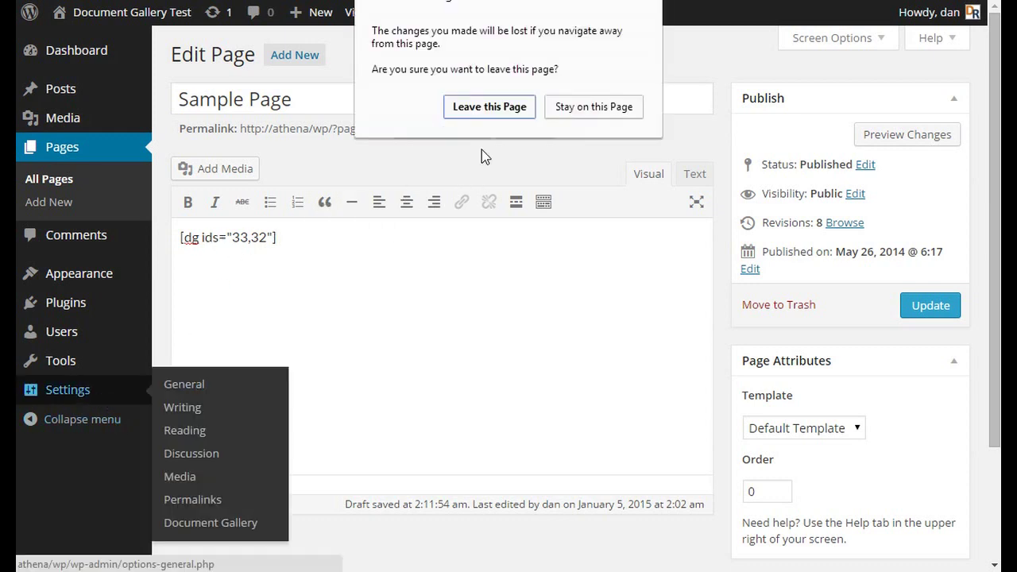
pyautogui.click(572, 109)
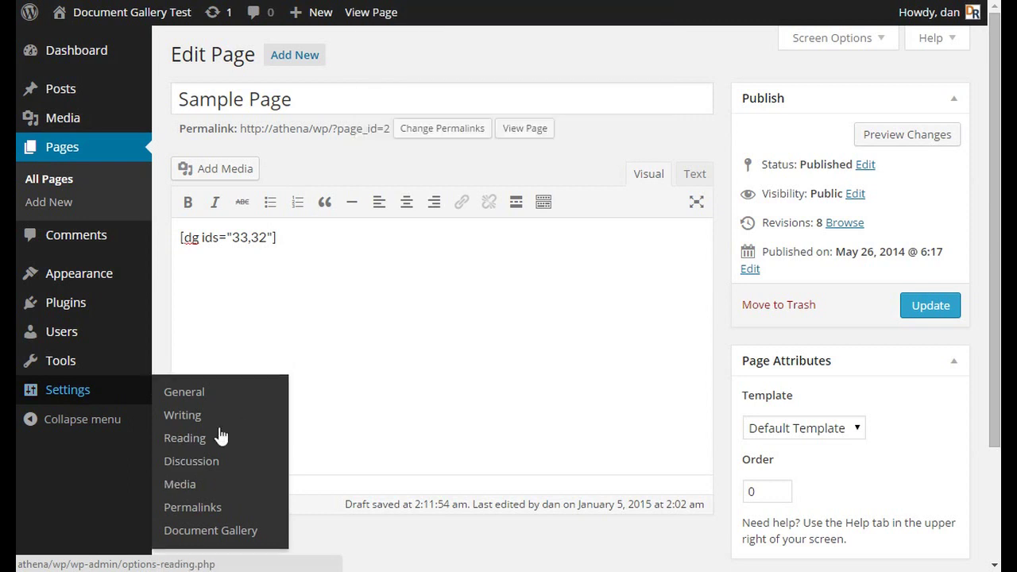
pyautogui.click(216, 528)
pyautogui.click(517, 115)
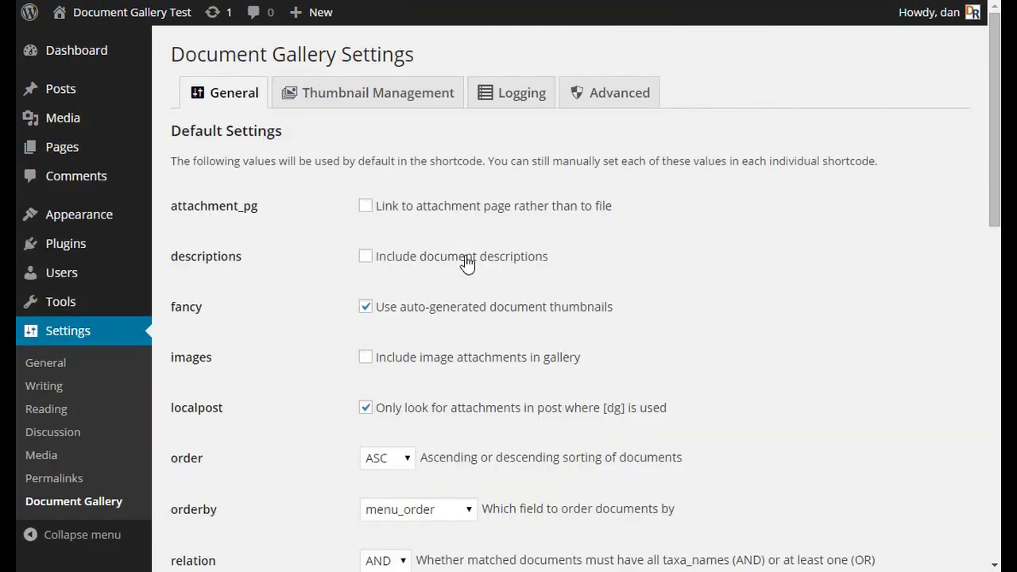
# Examine the regenerated thumbnails on both pages of the Document Gallery thumbnail management list.
pyautogui.click(431, 102)
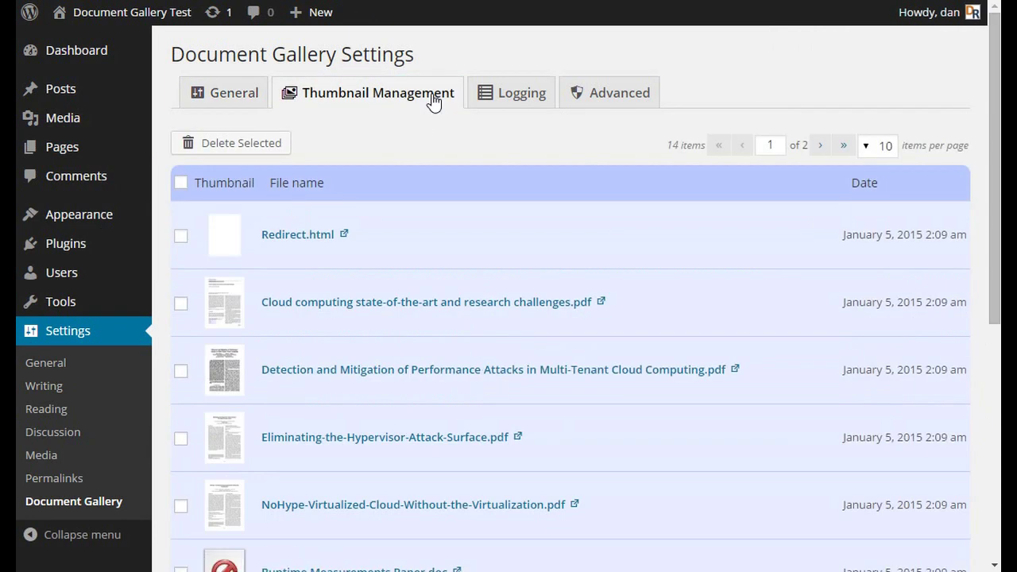
pyautogui.middleClick(558, 262)
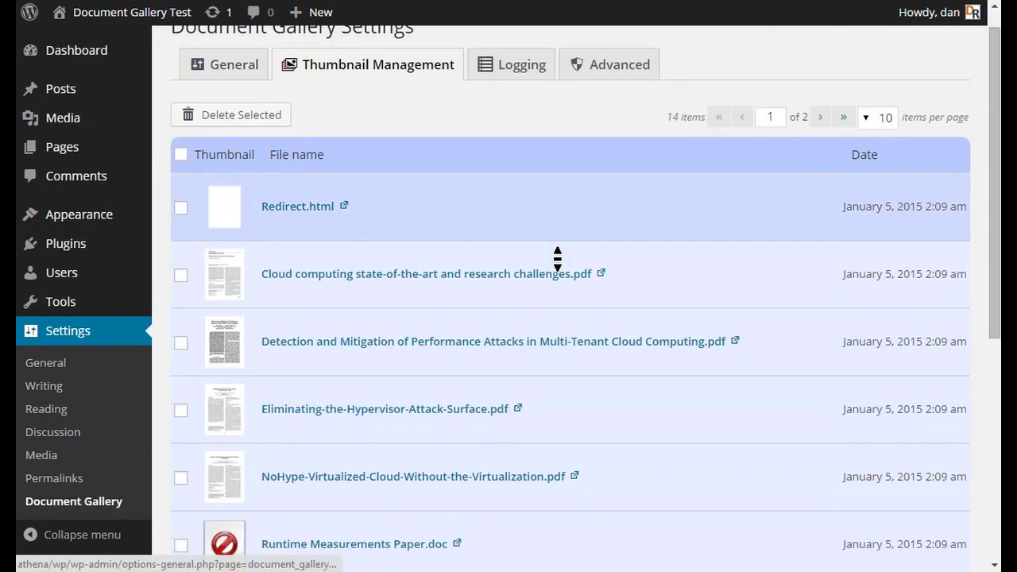
pyautogui.scroll(-10, 558, 262)
pyautogui.middleClick(558, 263)
pyautogui.scroll(10, 558, 258)
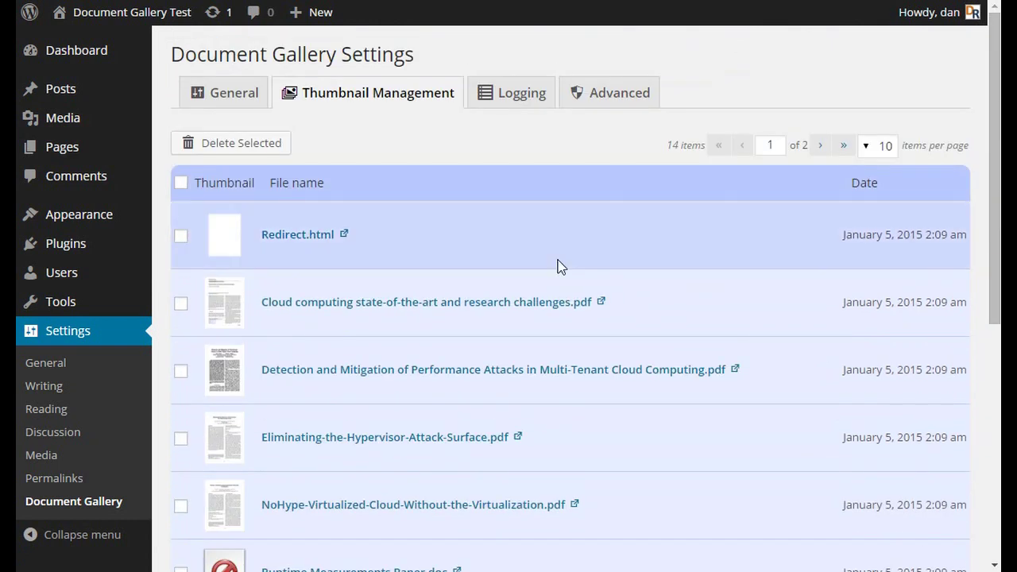
pyautogui.scroll(-5, 557, 265)
pyautogui.click(819, 503)
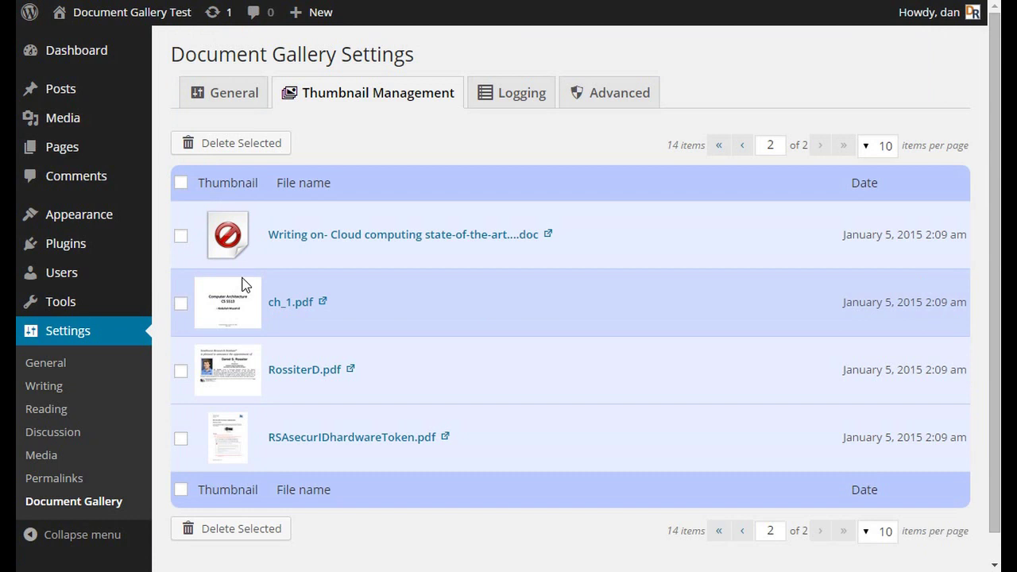
# Select the "Writing on- Cloud computing state-of-the-art" .doc thumbnail without deleting it, and review the entire Document Gallery log.
pyautogui.click(180, 236)
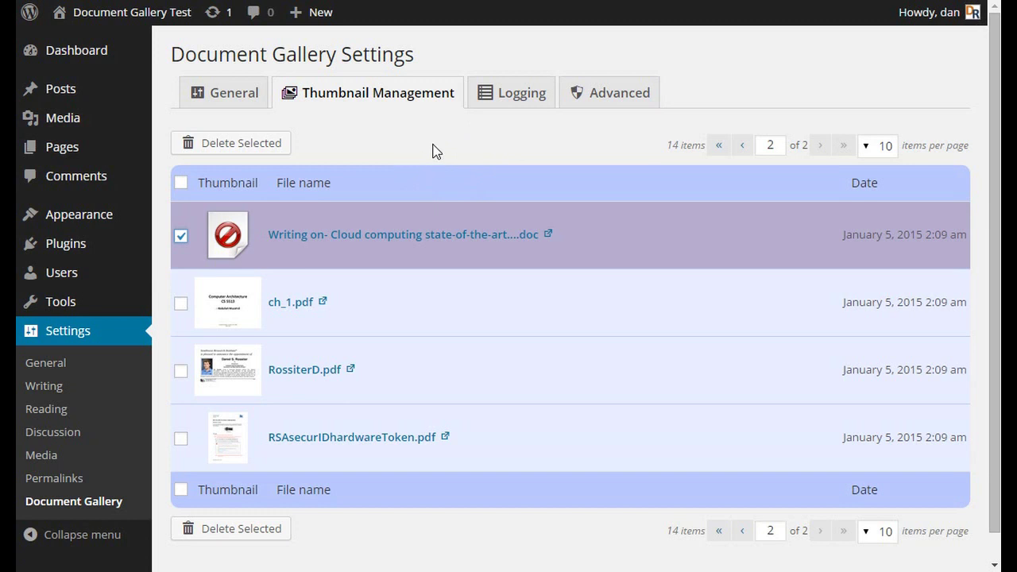
pyautogui.click(525, 105)
pyautogui.scroll(-4, 498, 278)
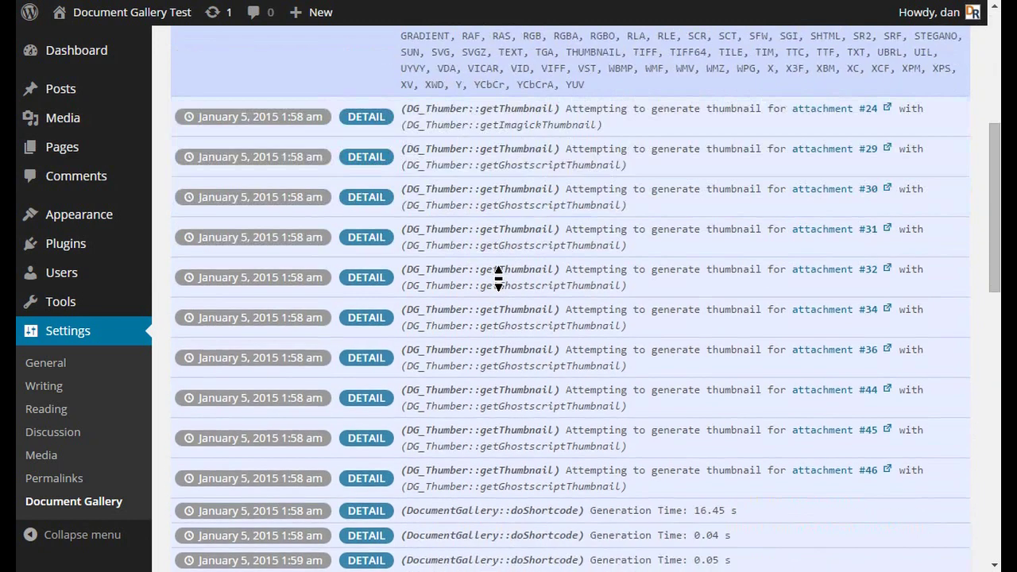
pyautogui.scroll(-15, 498, 278)
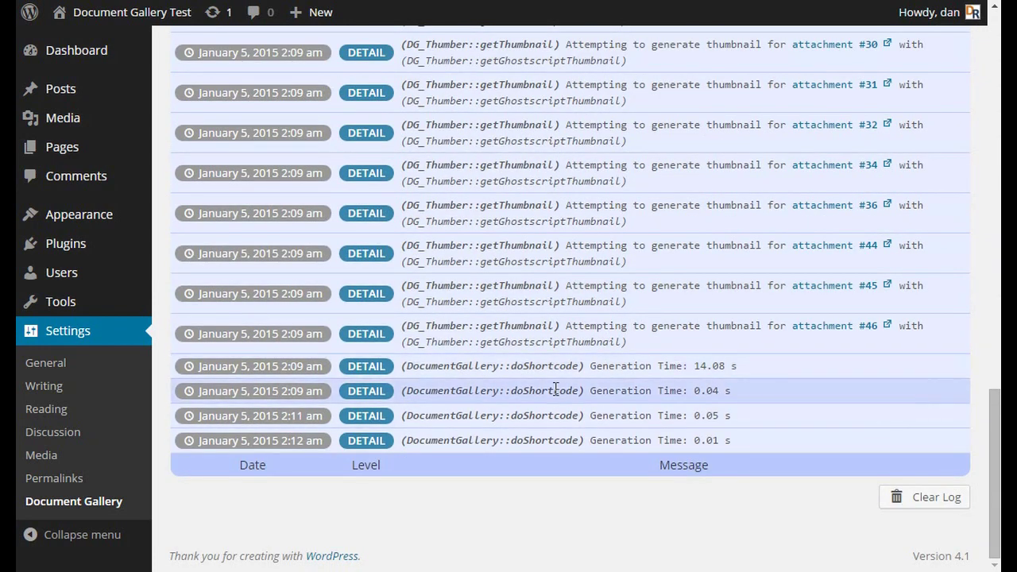
pyautogui.scroll(20, 554, 390)
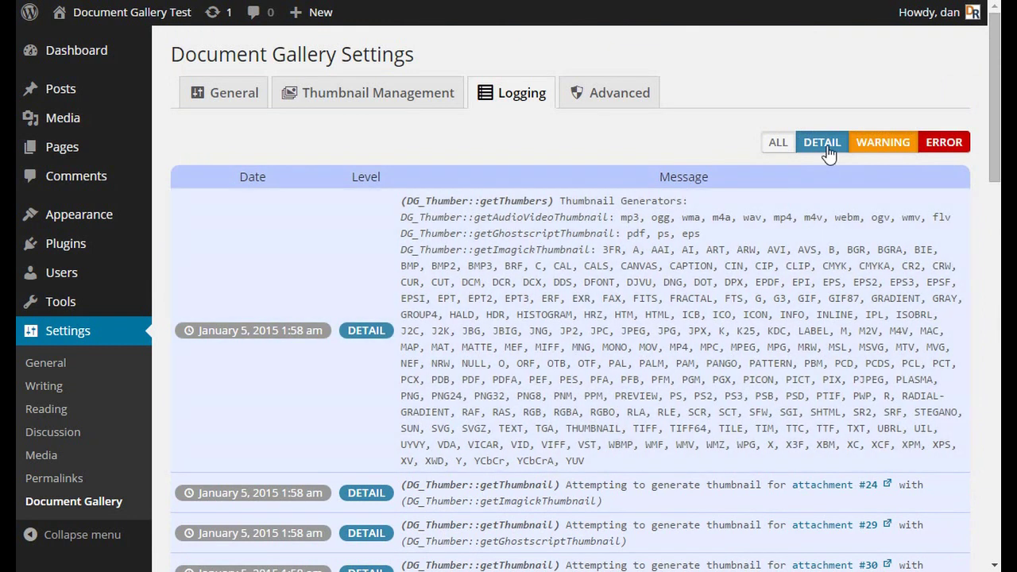
# Filter the Document Gallery log by its Detail, Warning and Error levels.
pyautogui.click(829, 150)
pyautogui.click(722, 151)
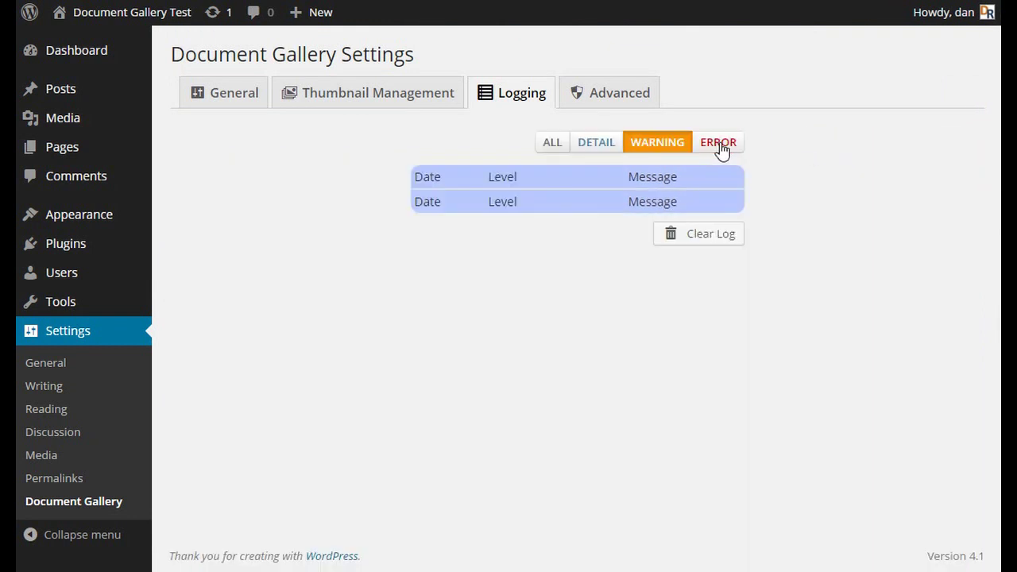
pyautogui.click(717, 151)
pyautogui.click(664, 151)
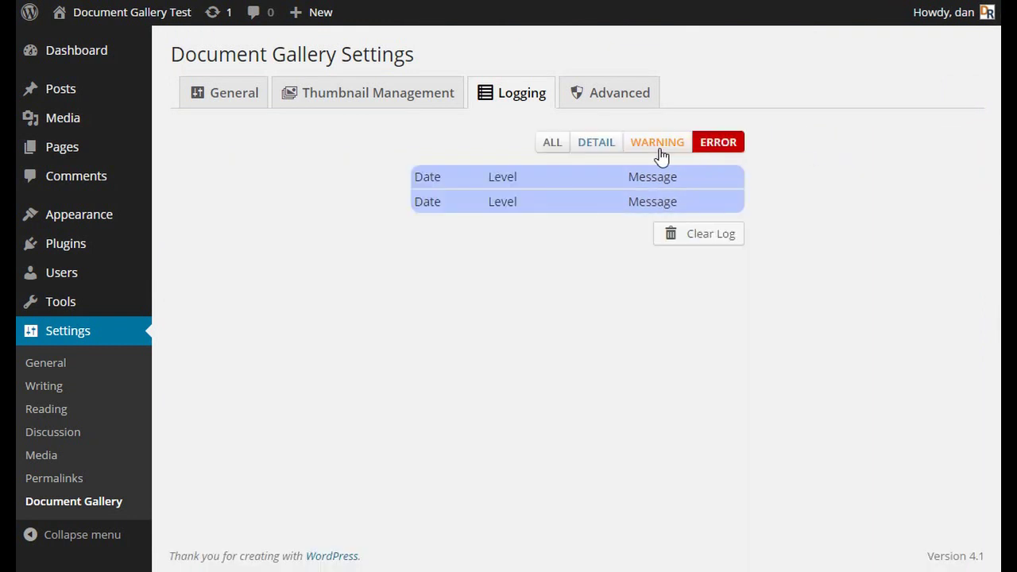
pyautogui.click(610, 148)
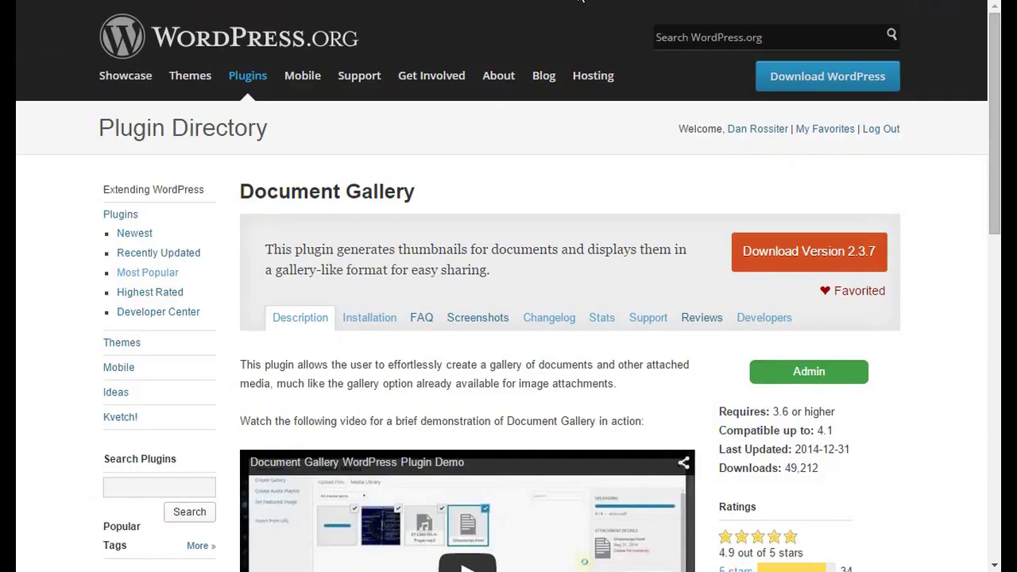
# Review the description and demo video section of Document Gallery in the WordPress.org Plugin Directory.
pyautogui.scroll(-3, 521, 200)
pyautogui.scroll(-1, 521, 199)
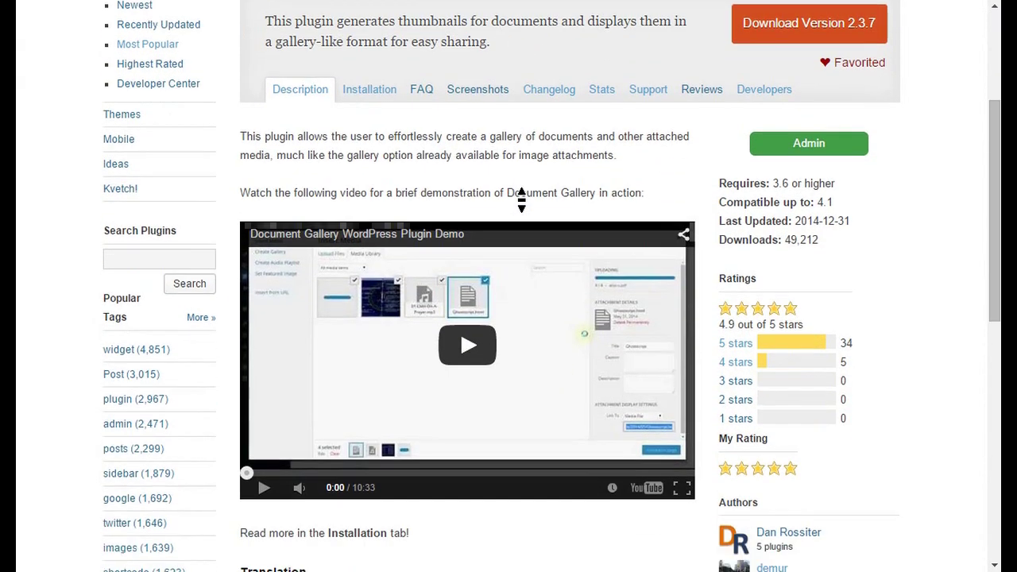
pyautogui.scroll(3, 521, 199)
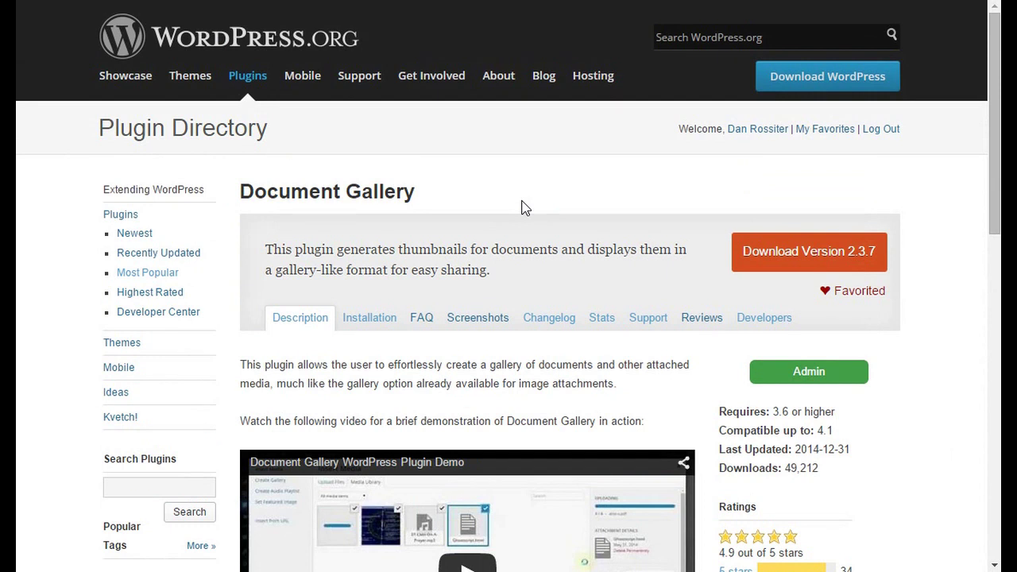
pyautogui.scroll(-2, 521, 203)
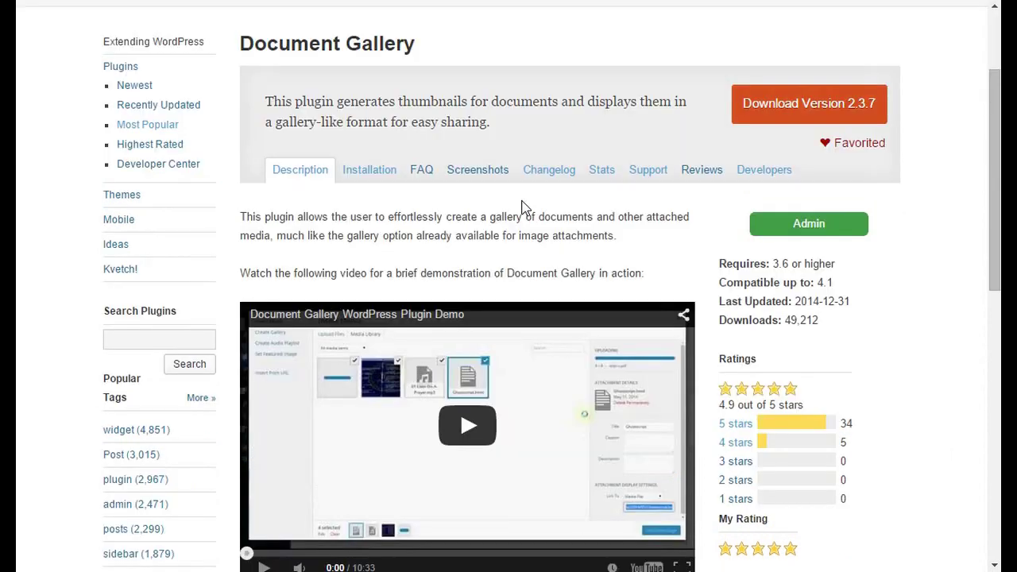
# Look through the plugin's Installation documentation, from the [dg] shortcode options to the CSS and developer filter sections.
pyautogui.click(373, 171)
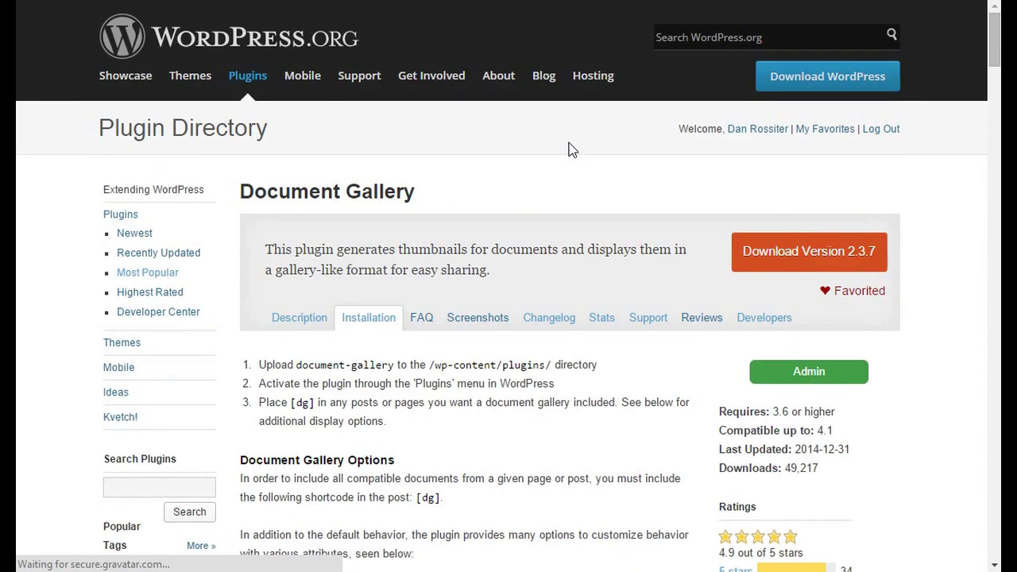
pyautogui.scroll(-20, 383, 331)
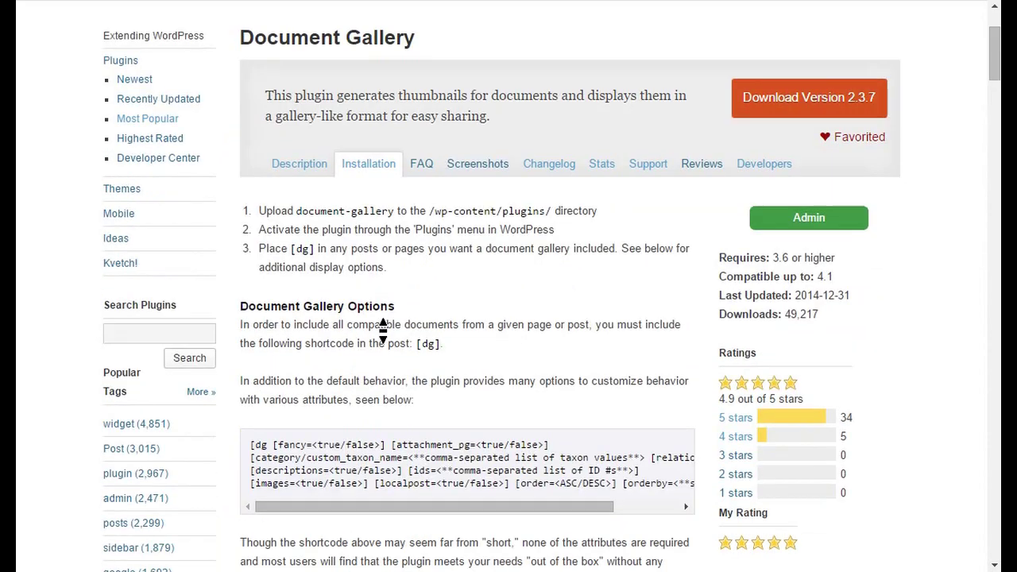
pyautogui.scroll(-10, 385, 331)
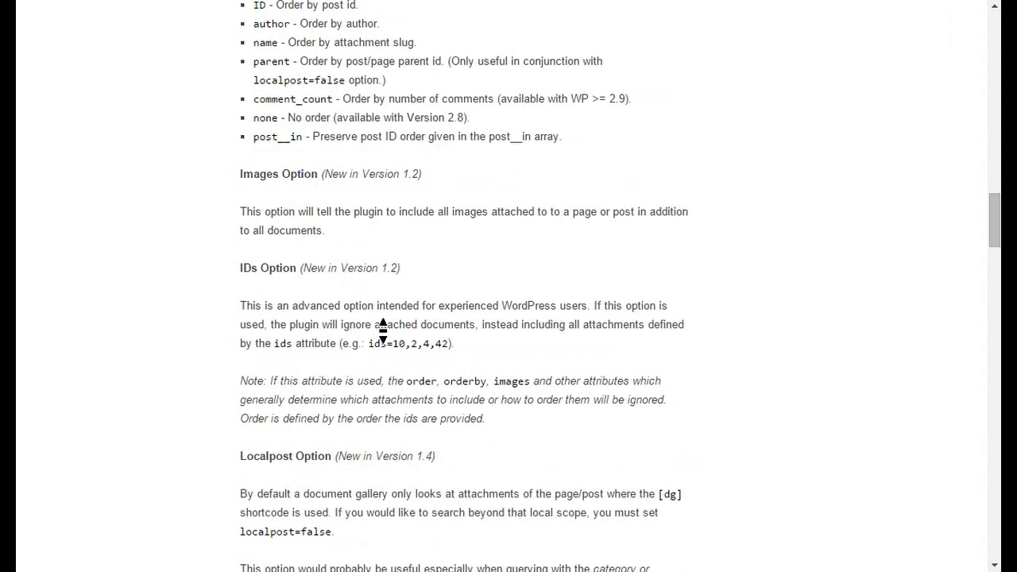
pyautogui.scroll(20, 385, 331)
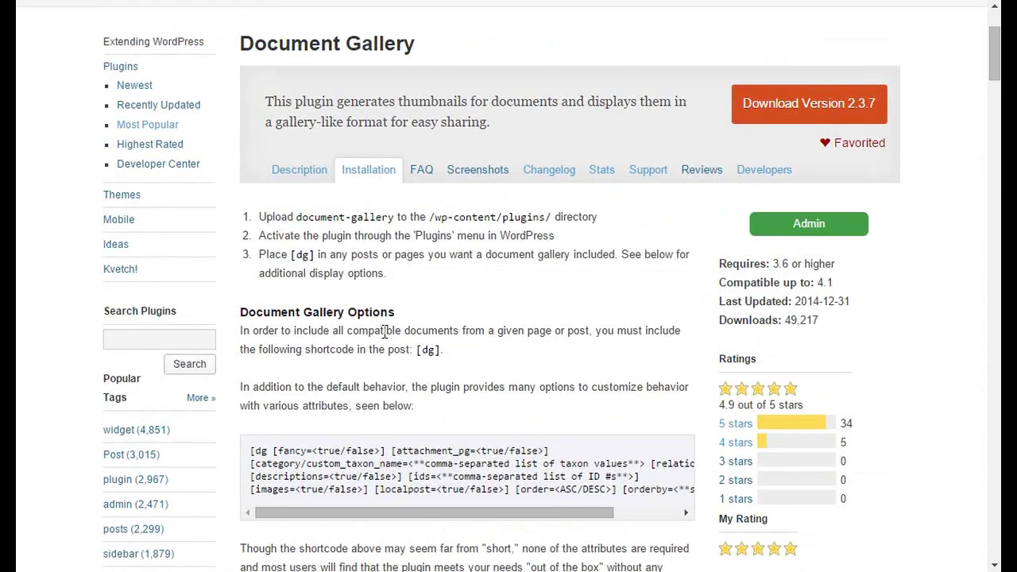
pyautogui.scroll(-15, 385, 331)
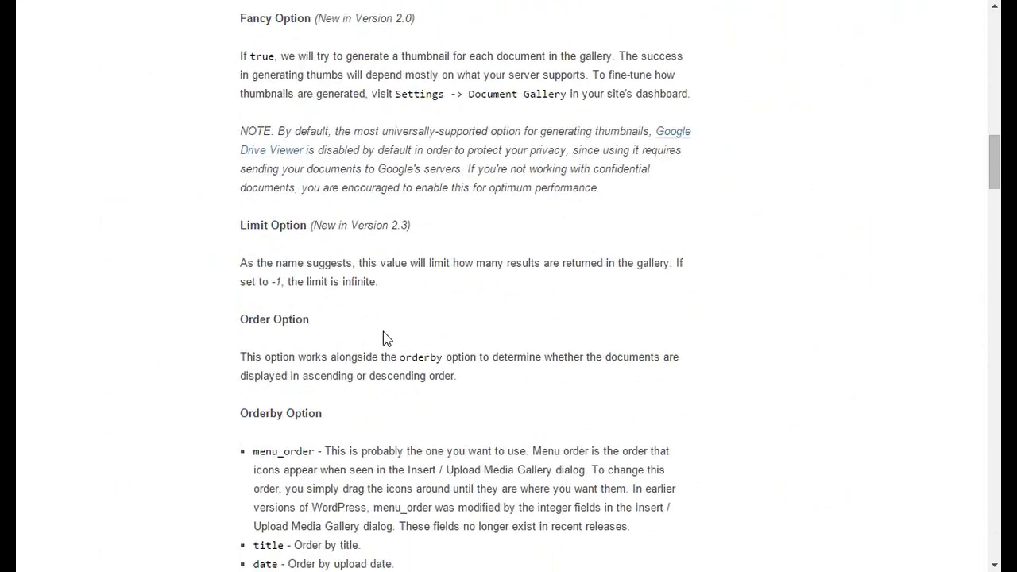
pyautogui.scroll(-20, 383, 331)
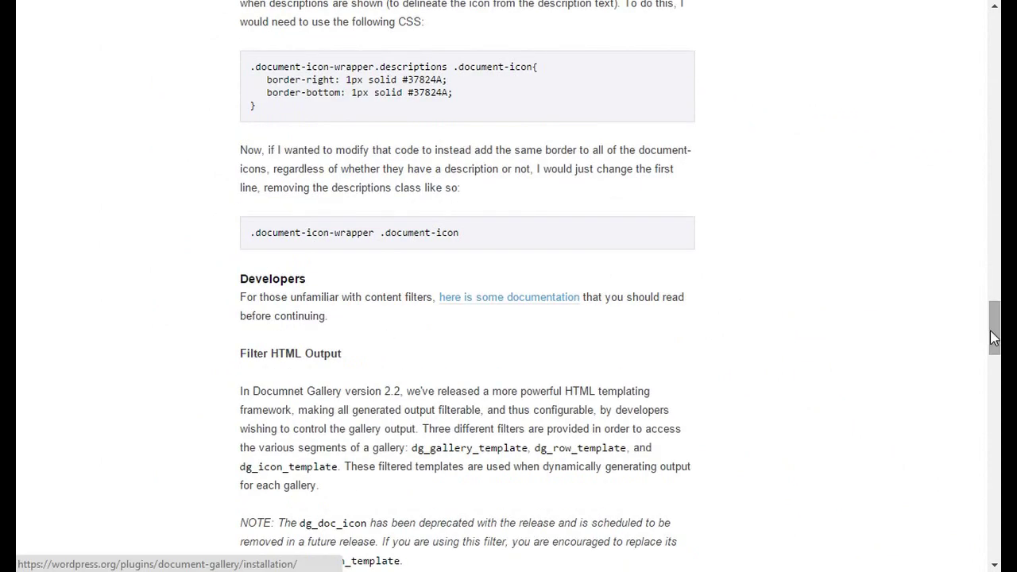
pyautogui.moveTo(995, 329); pyautogui.dragTo(993, 16)
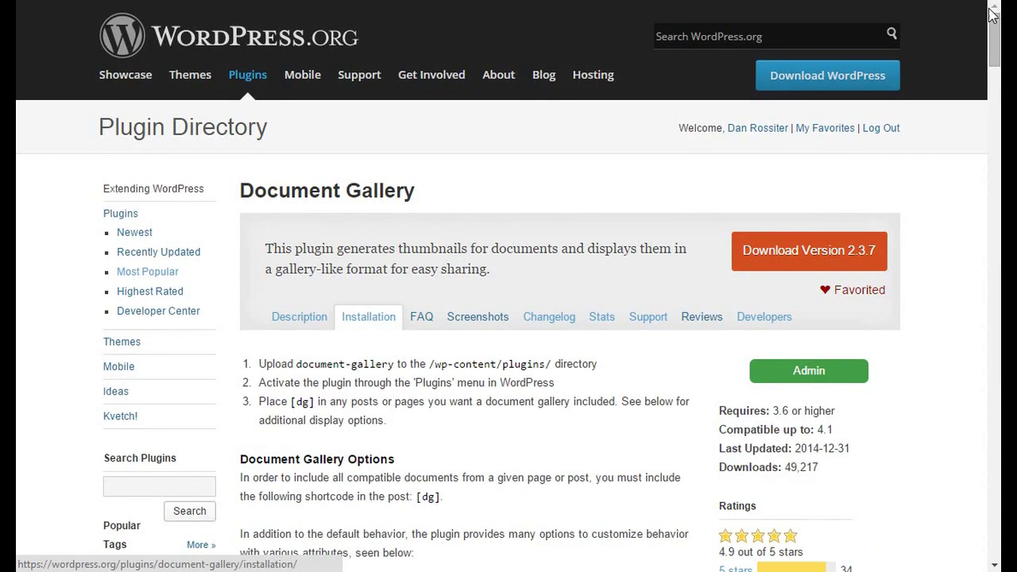
# Look over the plugin's support topics and its user reviews on WordPress.org.
pyautogui.click(649, 321)
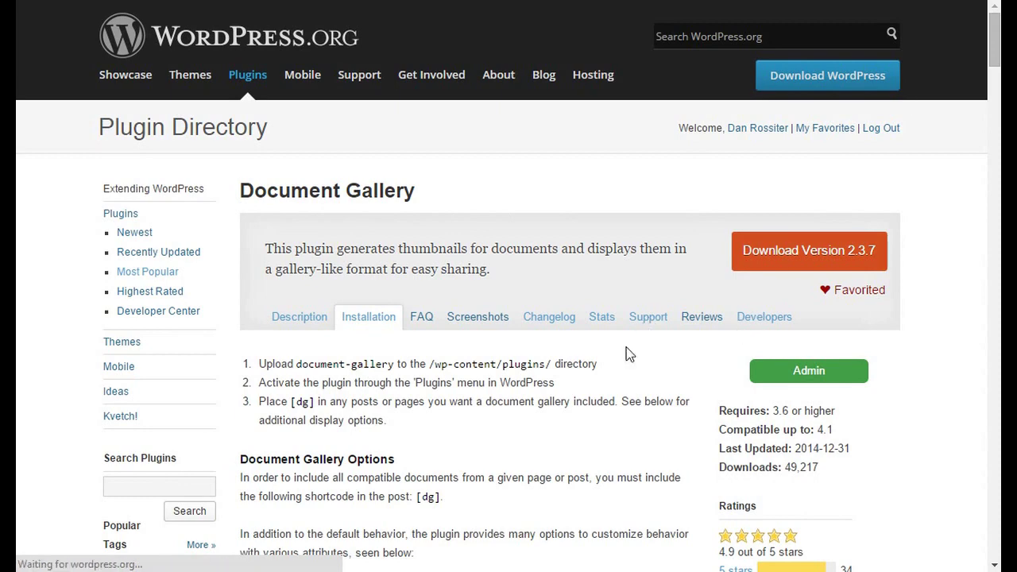
pyautogui.scroll(-4, 625, 349)
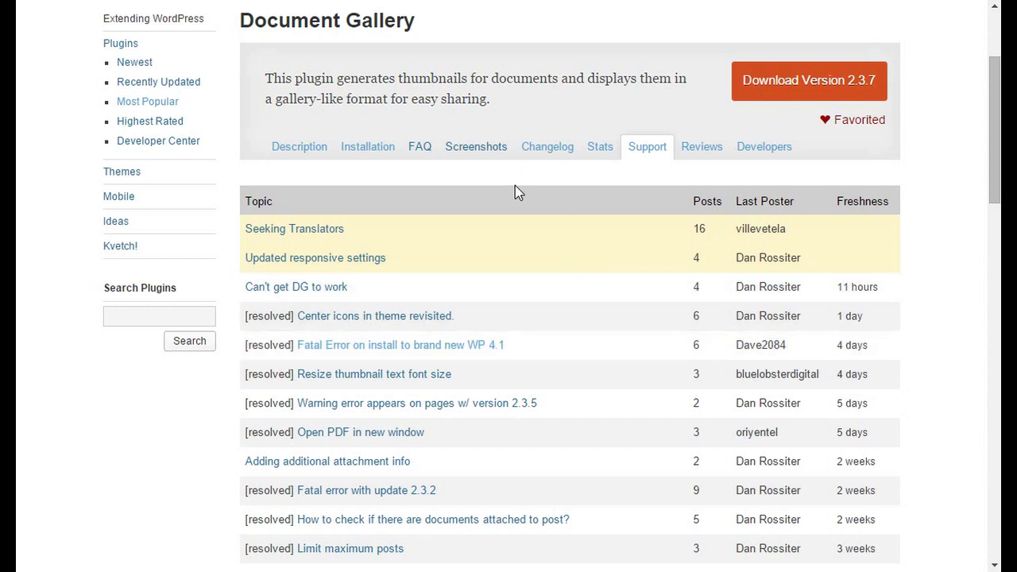
pyautogui.click(712, 151)
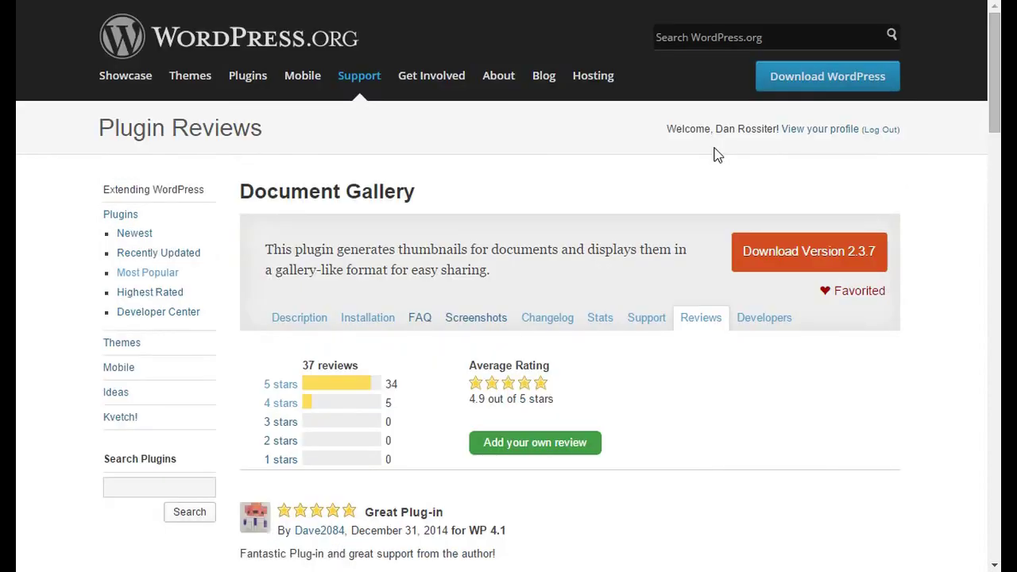
pyautogui.scroll(-2, 714, 151)
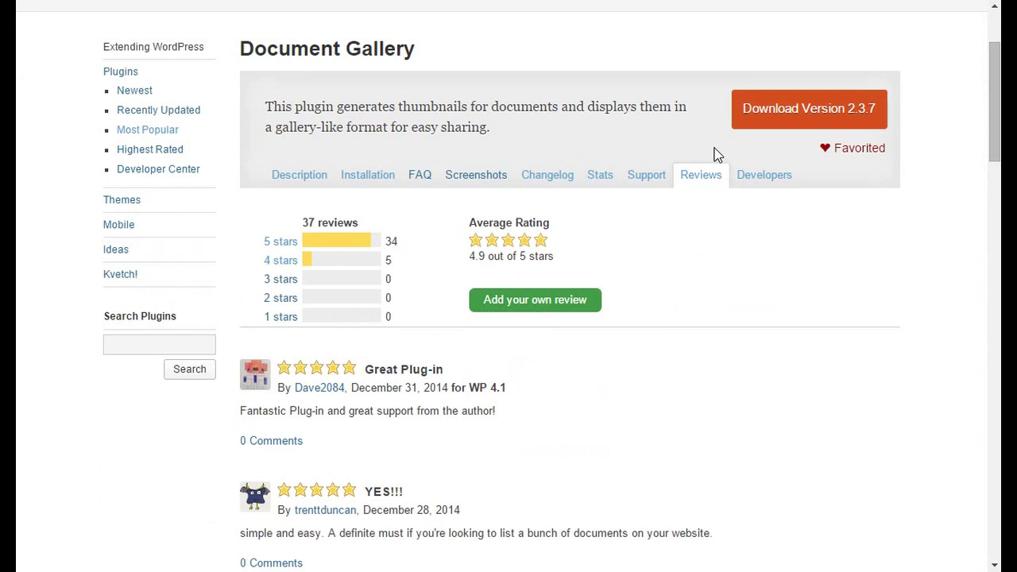